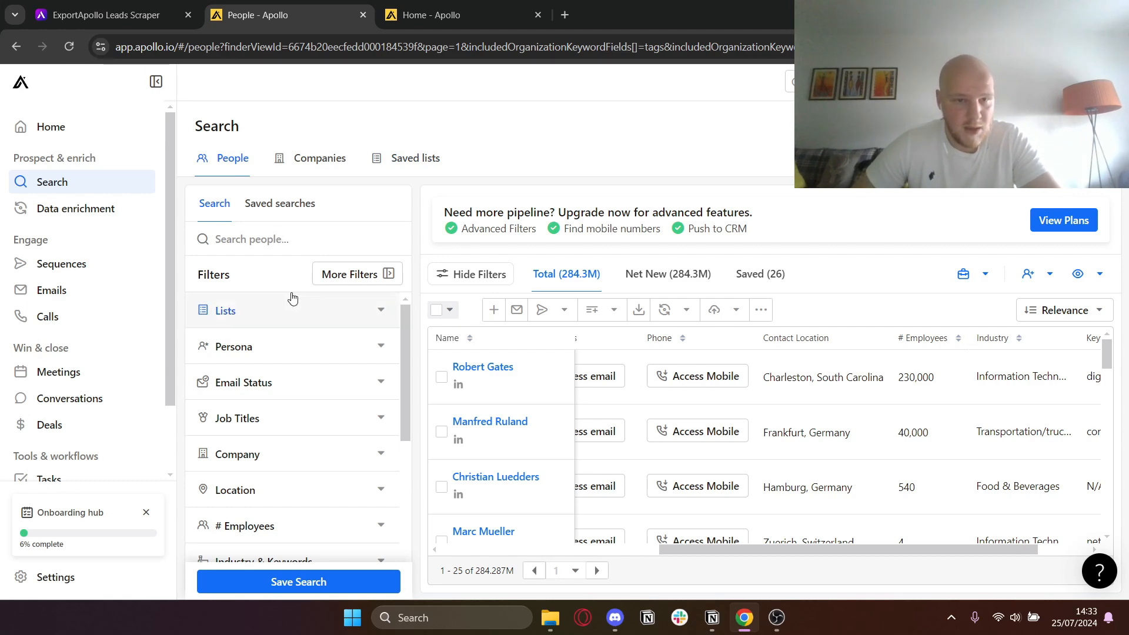
- Filter the people search by email status, including both Likely to engage and Verified
click(378, 314)
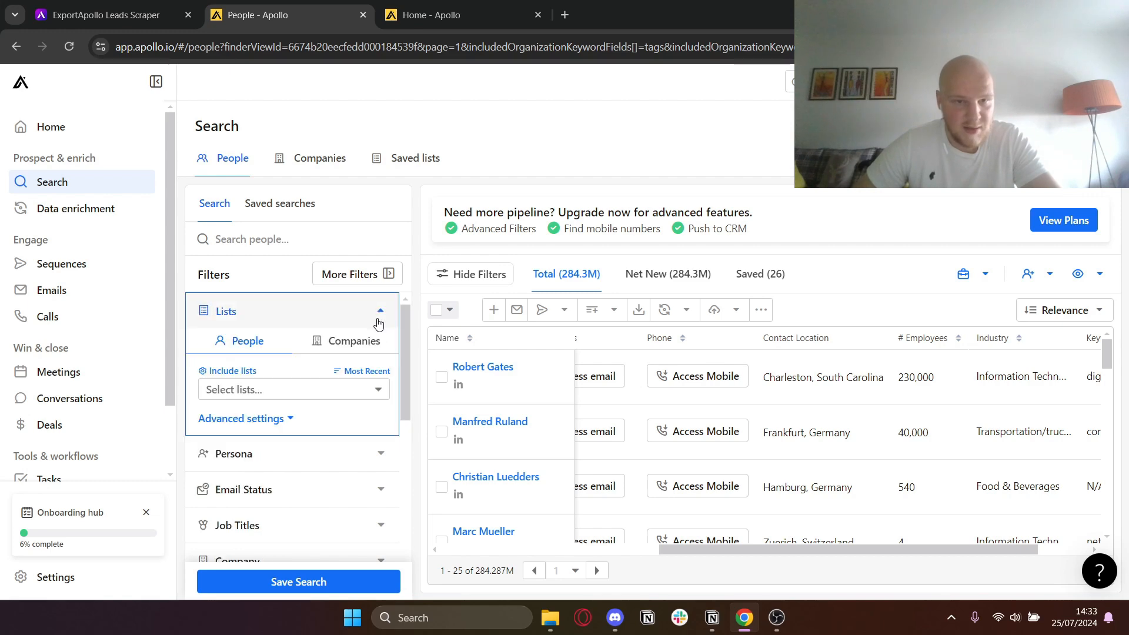
click(365, 316)
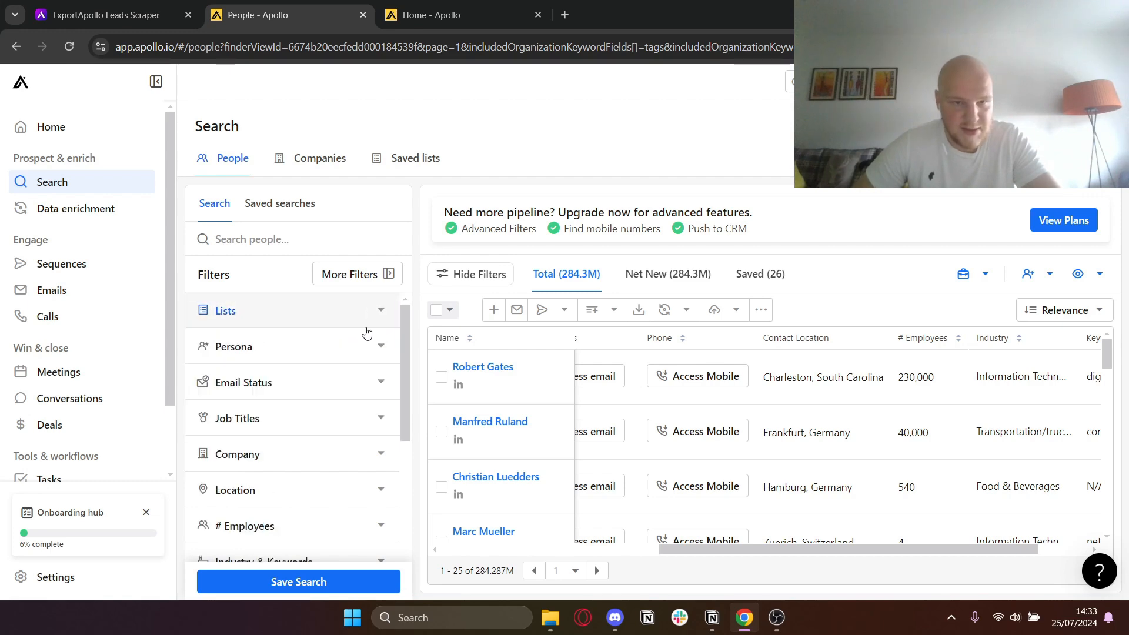
click(371, 384)
click(373, 379)
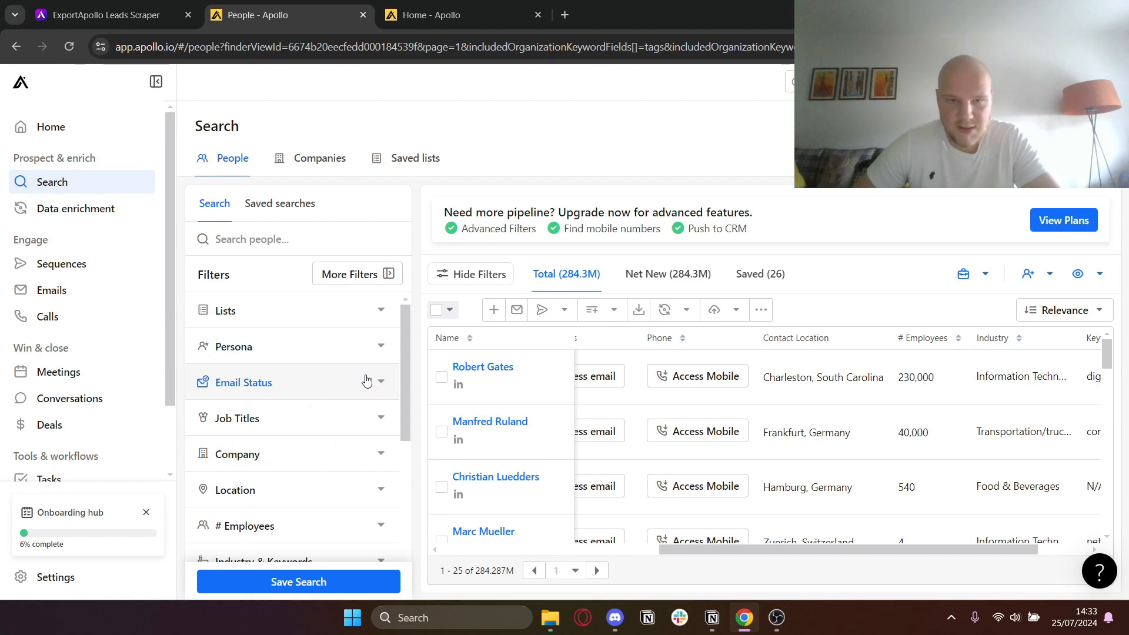
click(365, 379)
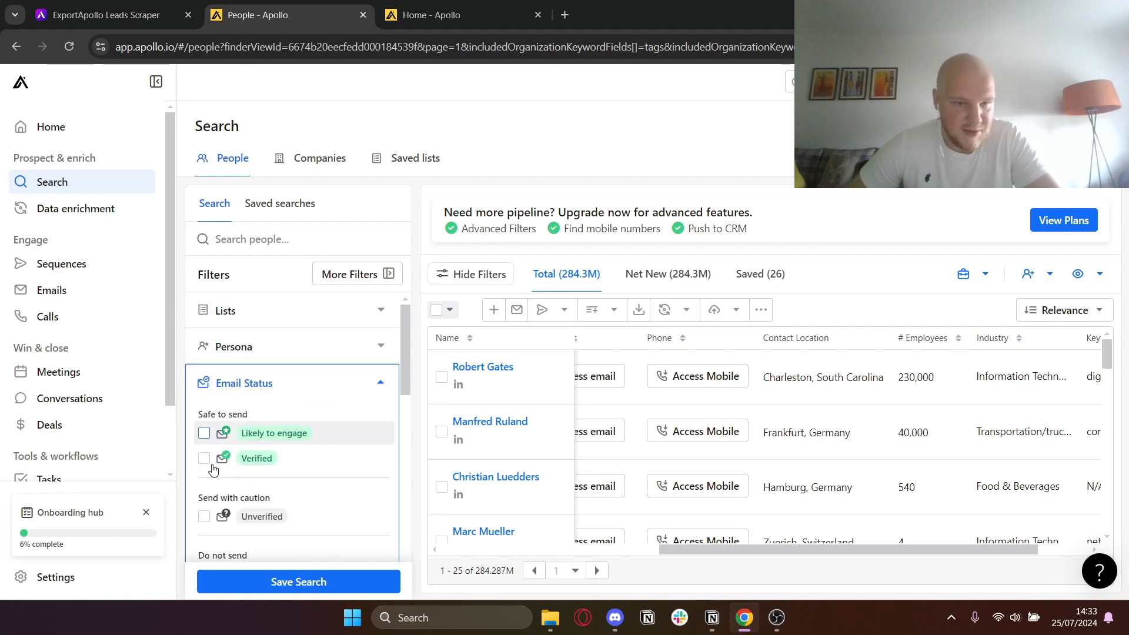
click(204, 433)
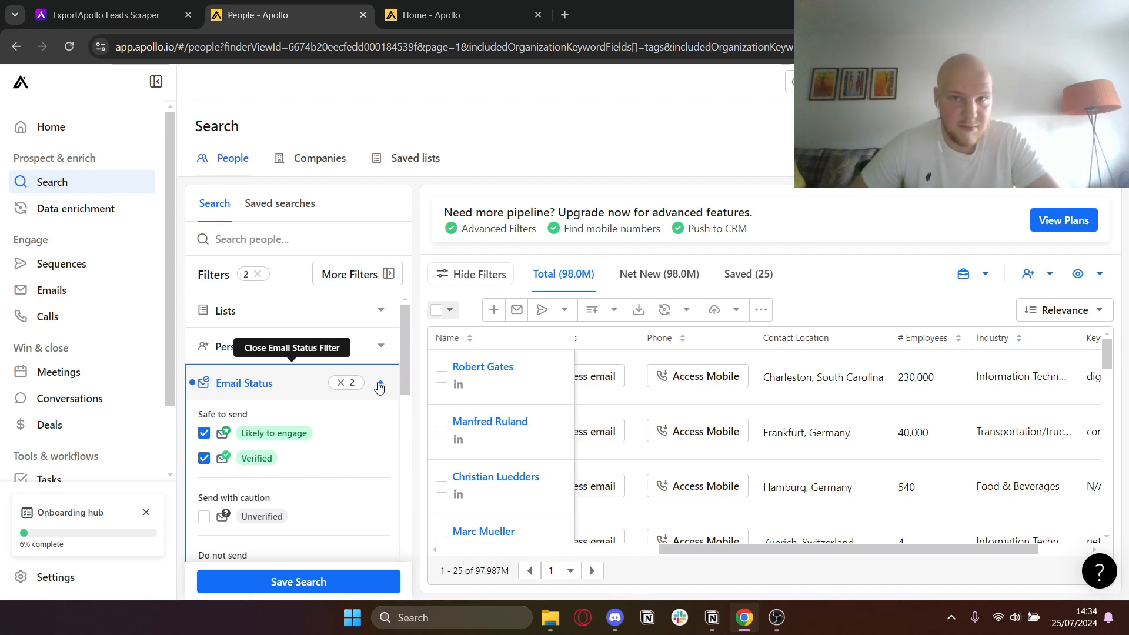
click(379, 385)
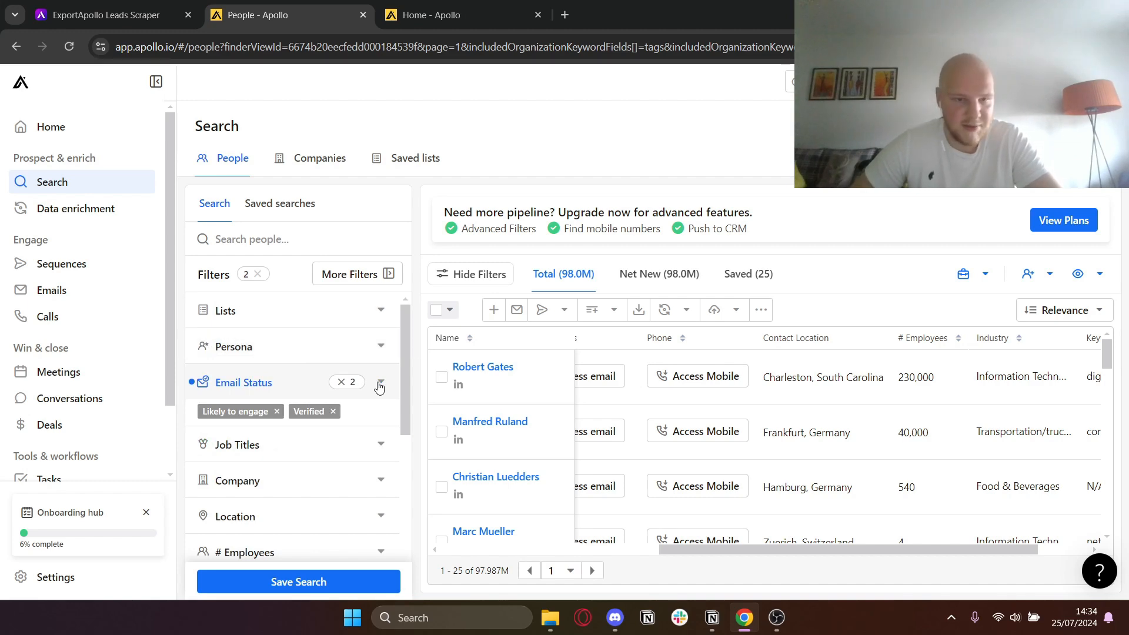
- Add CEO and ceo and founder as included titles in the Job Titles filter
scroll(379, 387, down, 2)
click(381, 372)
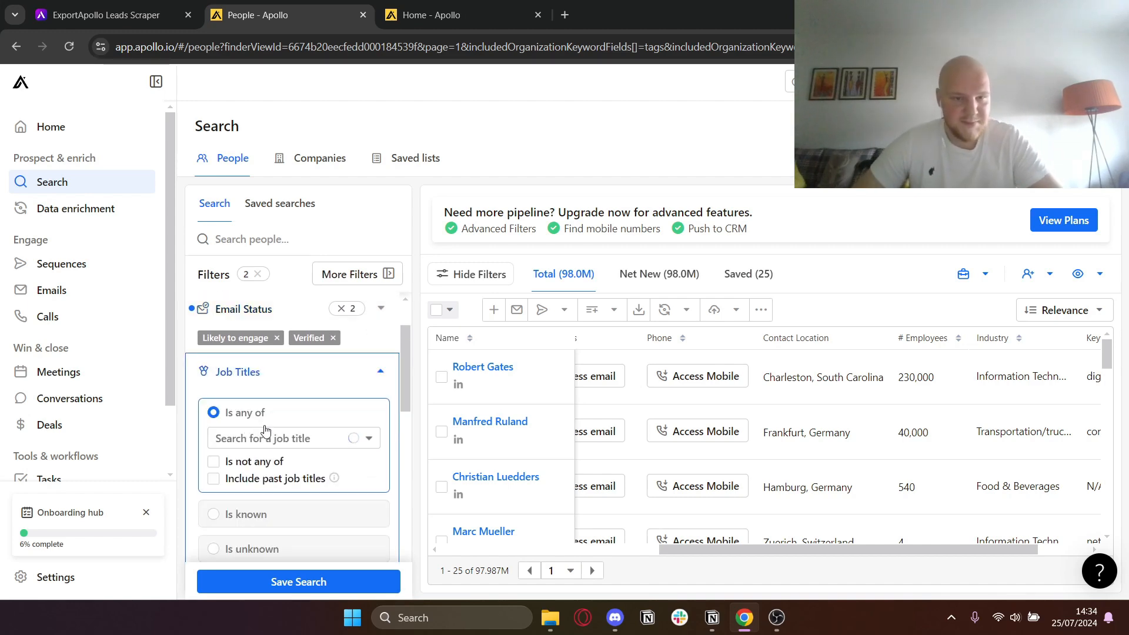
click(273, 436)
text(CEO)
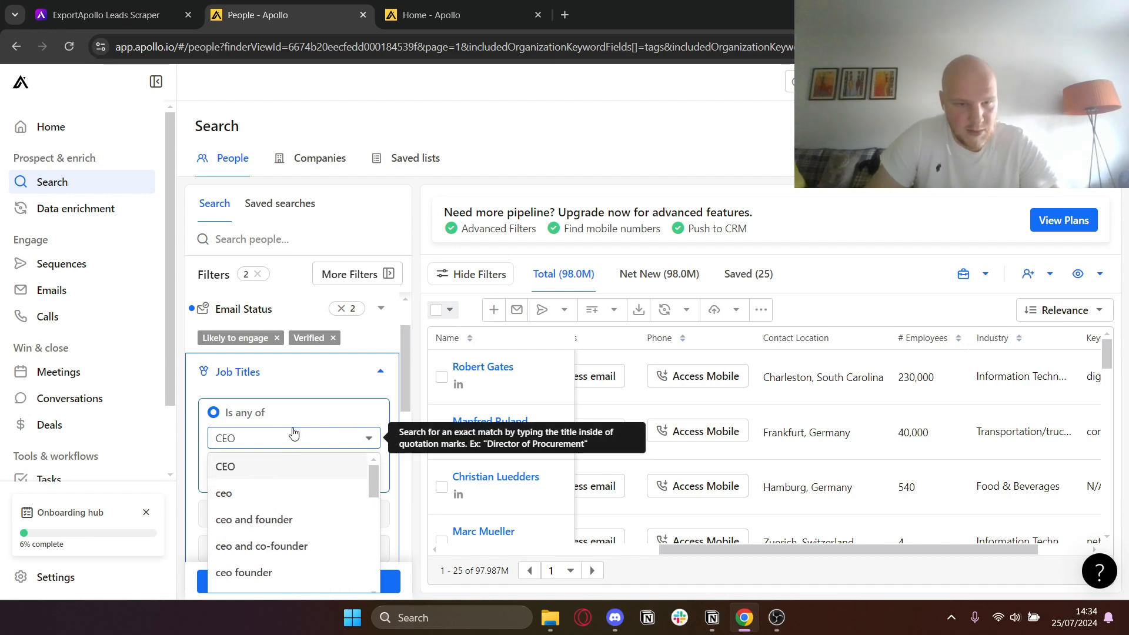
key(Return)
text(CEO a)
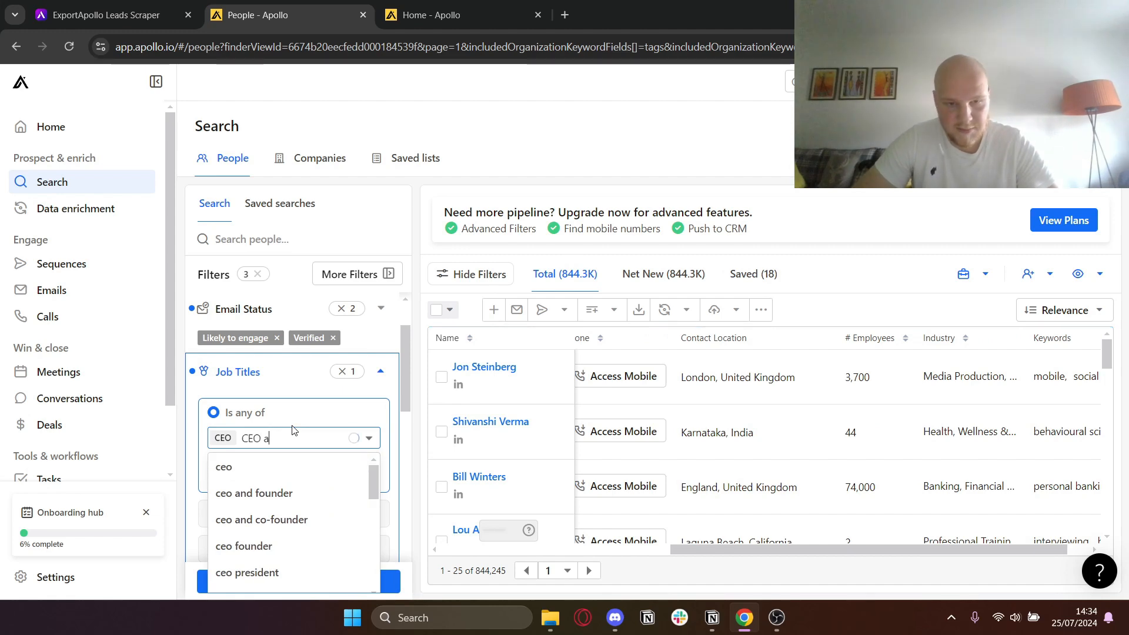
click(270, 493)
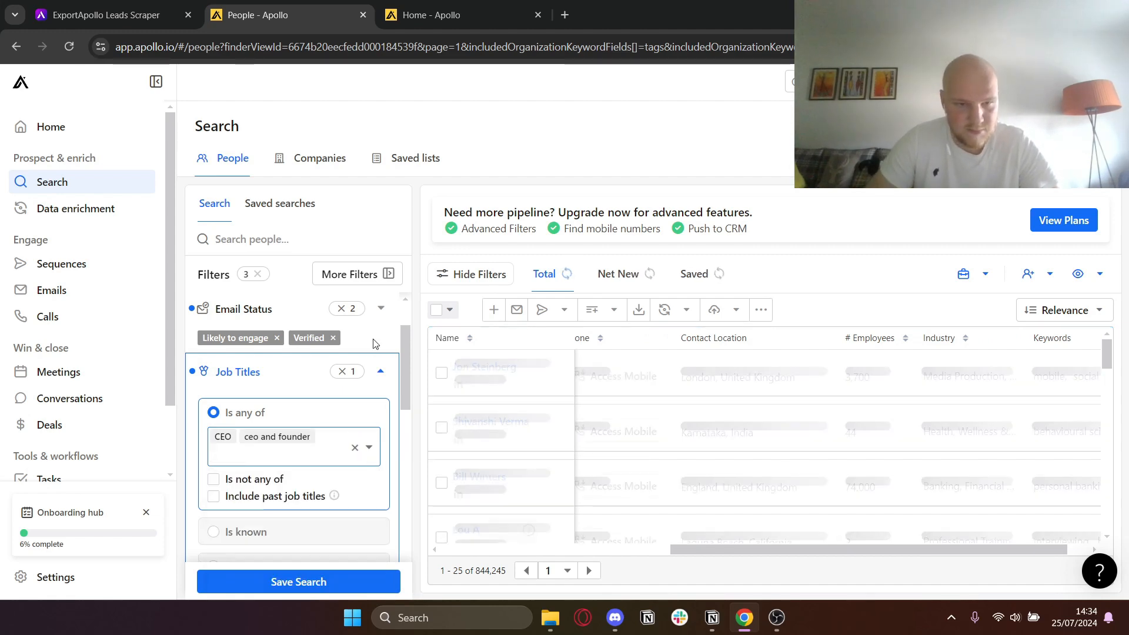
- Include the job titles sales director and marketing director in the Job Titles filter
text(Sales)
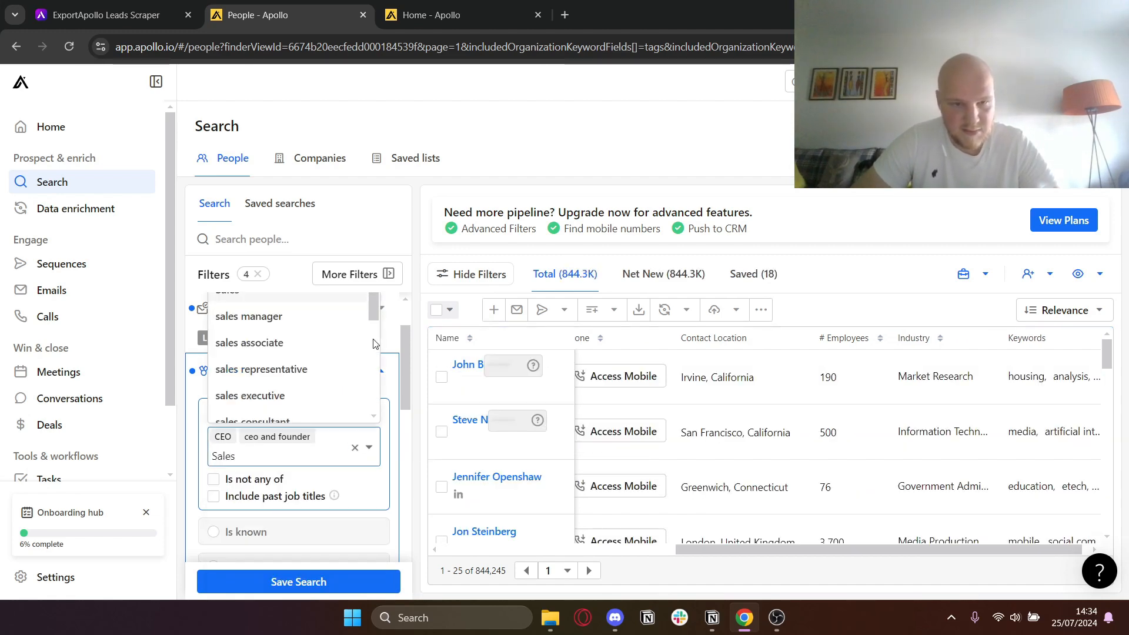
text( D)
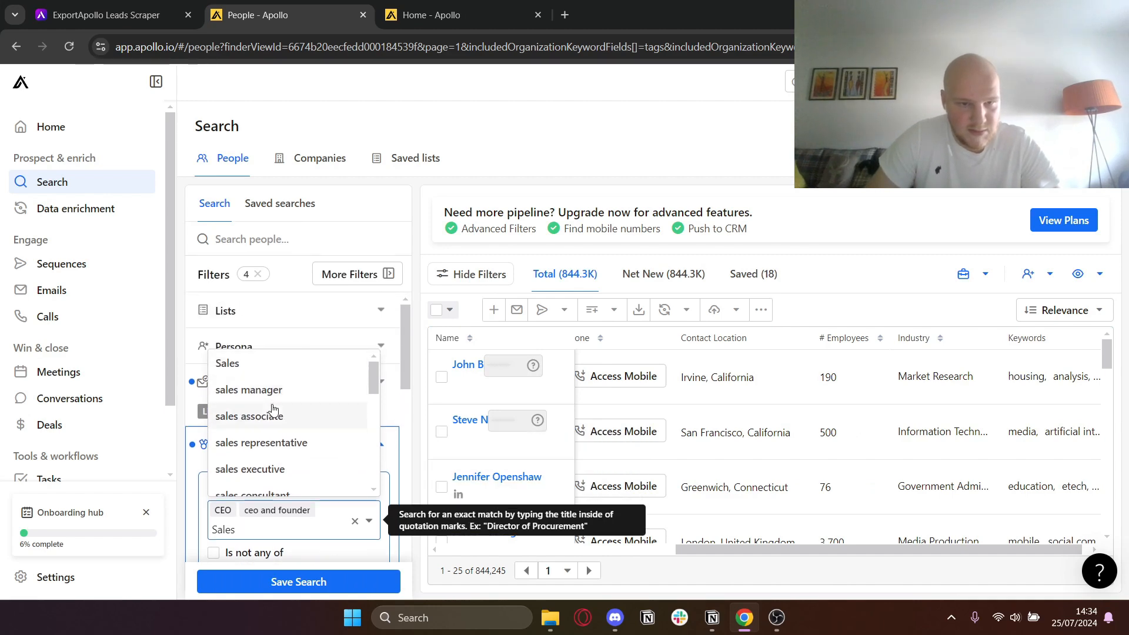
text(ire)
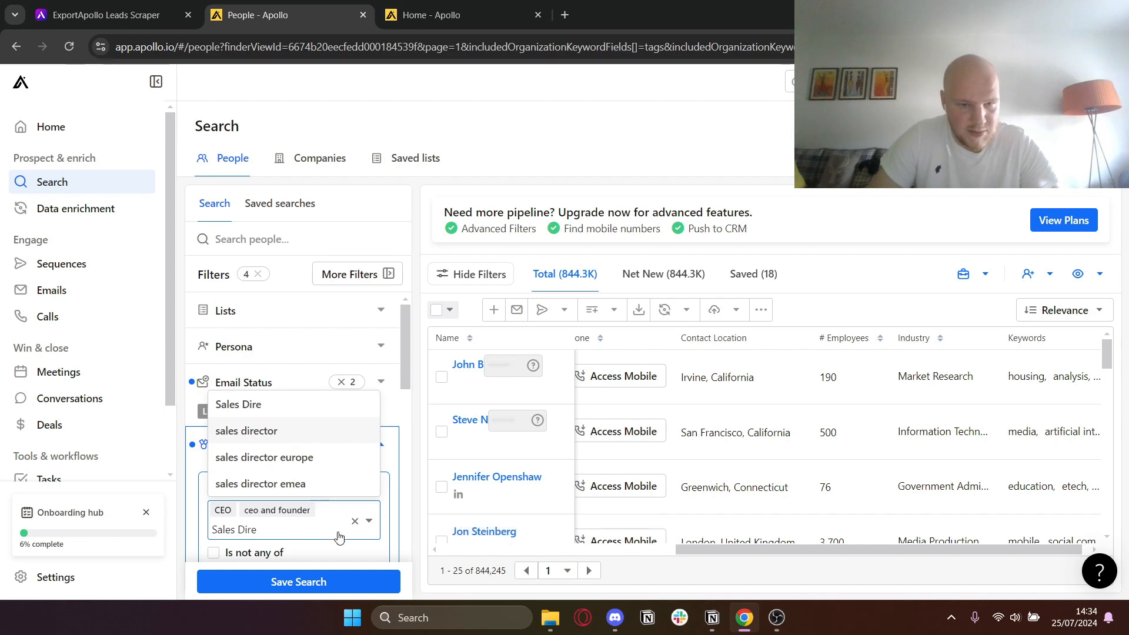
click(287, 432)
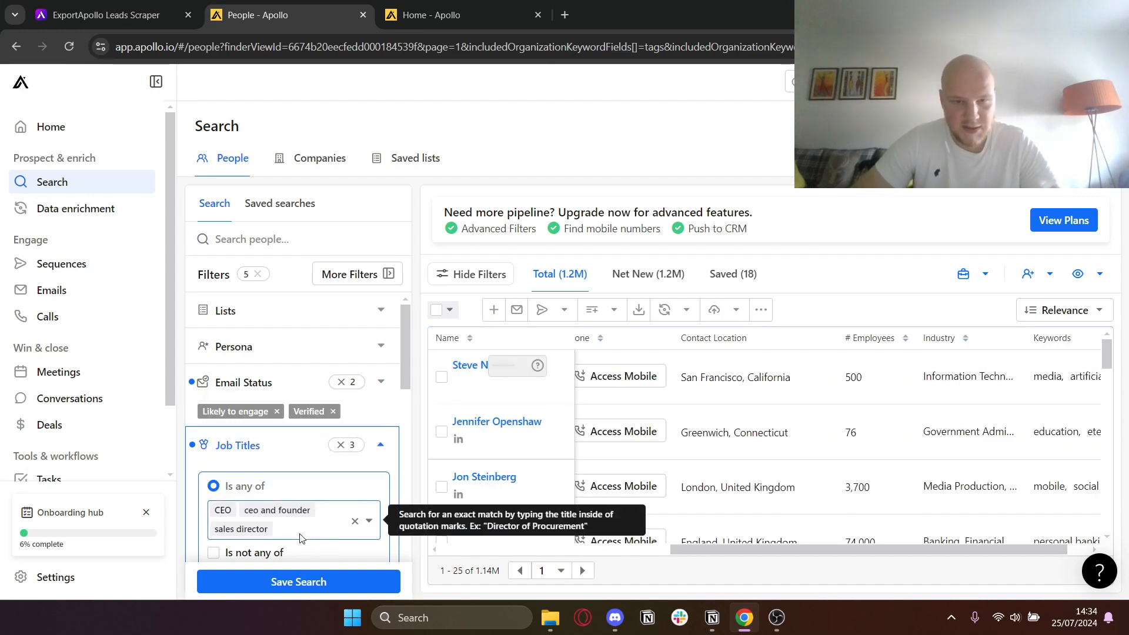
text(Marke)
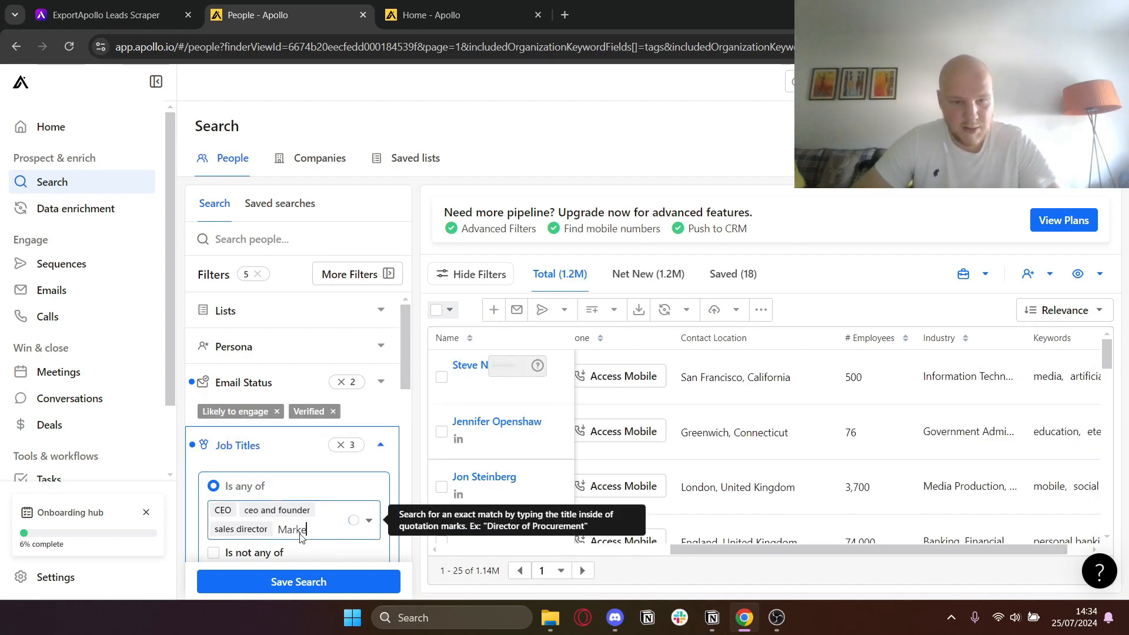
text(ting Di)
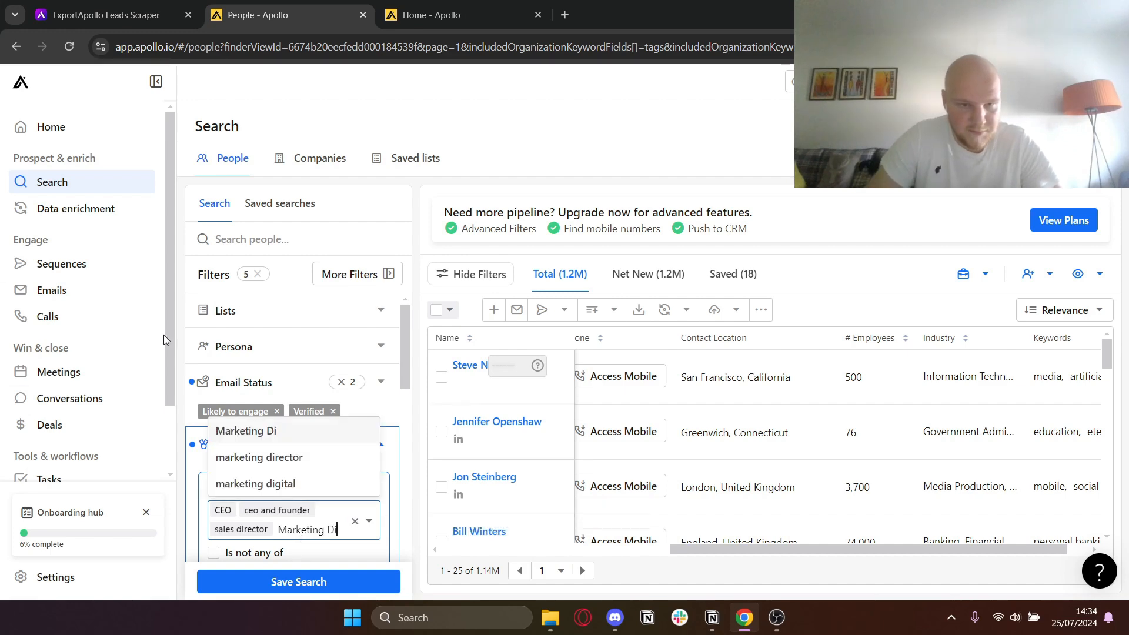
click(318, 457)
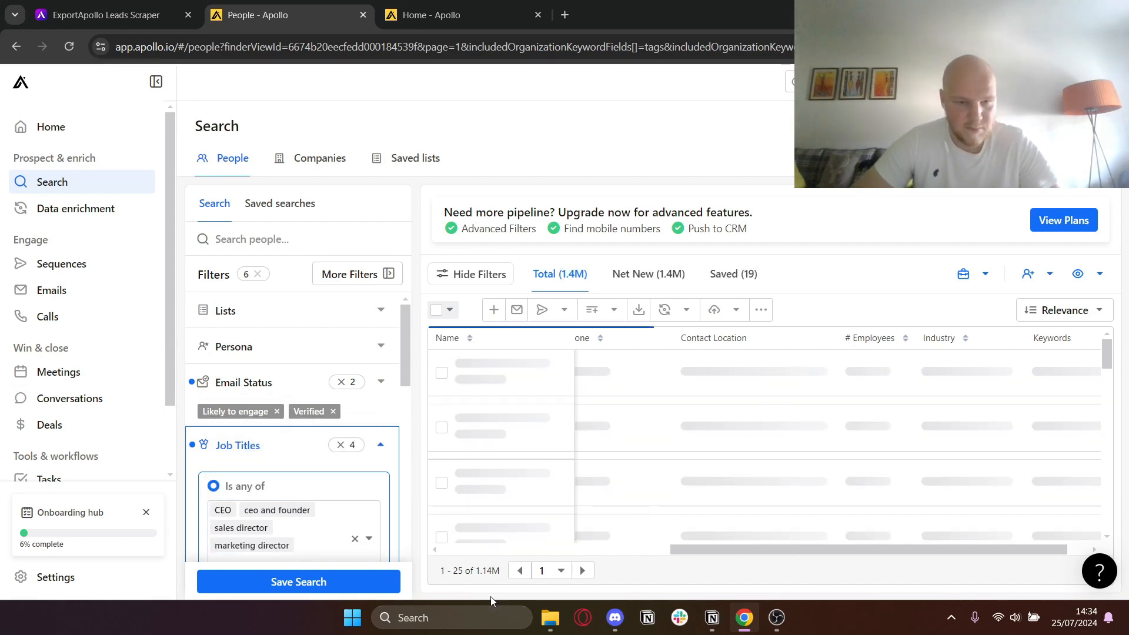
- Include the job titles manager and managing director in the Job Titles filter
text(Man)
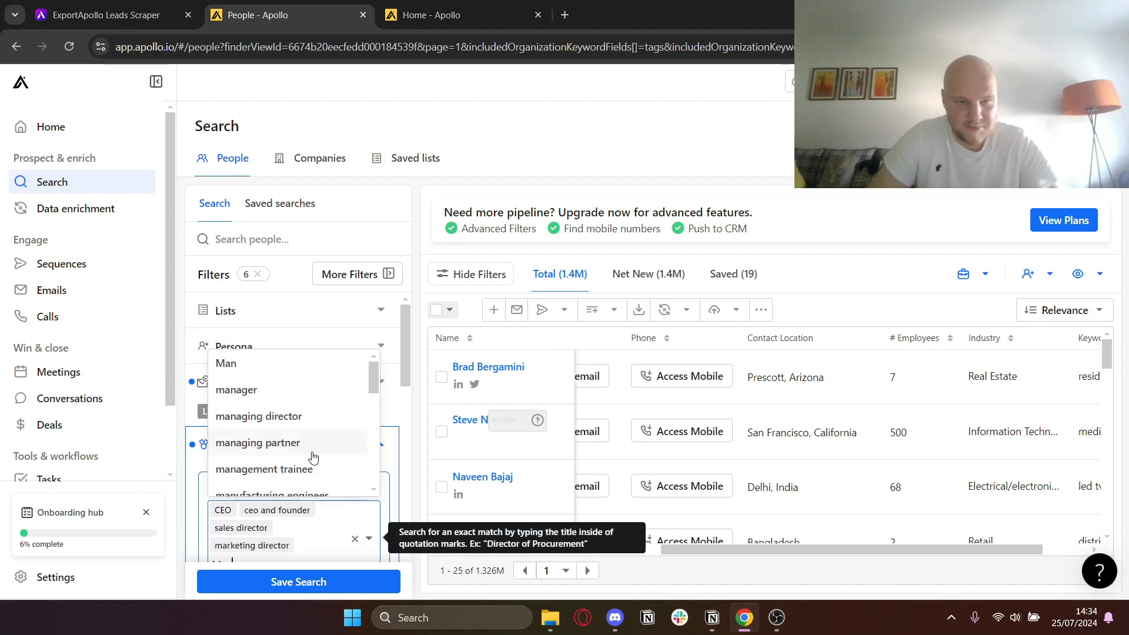
click(258, 393)
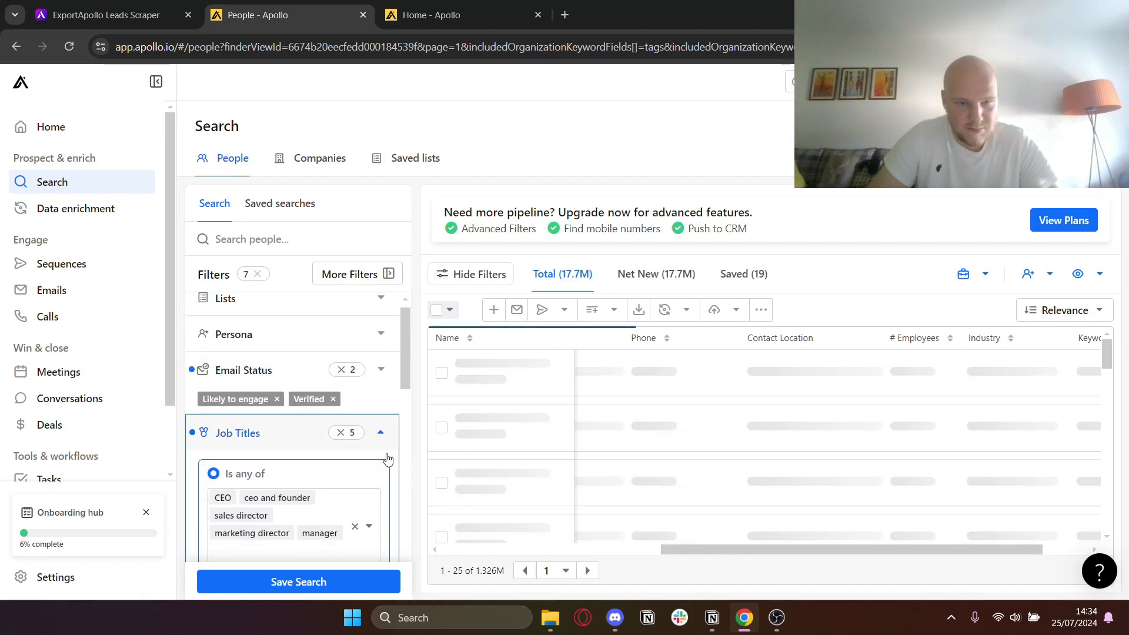
text(Man)
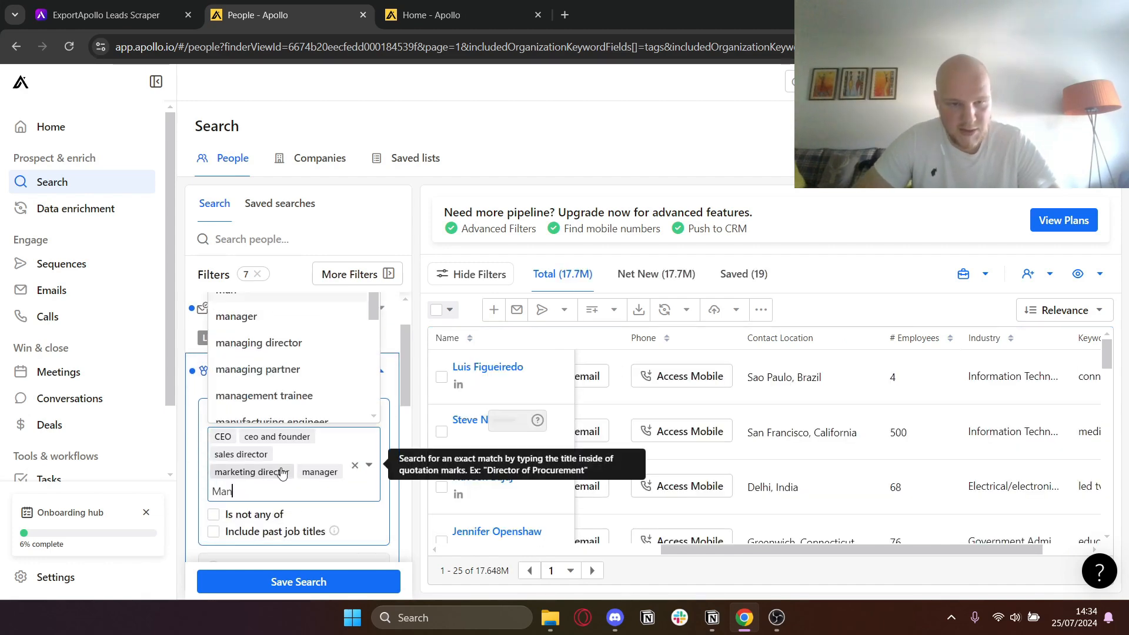
click(361, 345)
- Restrict the contact location filter to the United States region
scroll(329, 411, down, 5)
scroll(286, 410, up, 2)
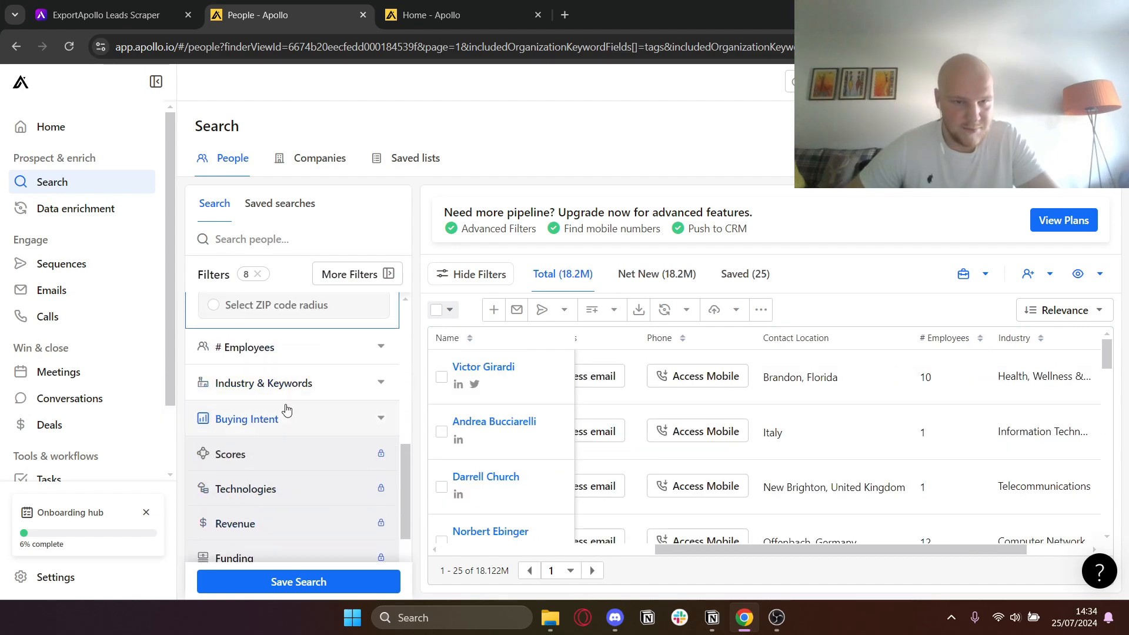
scroll(286, 410, up, 3)
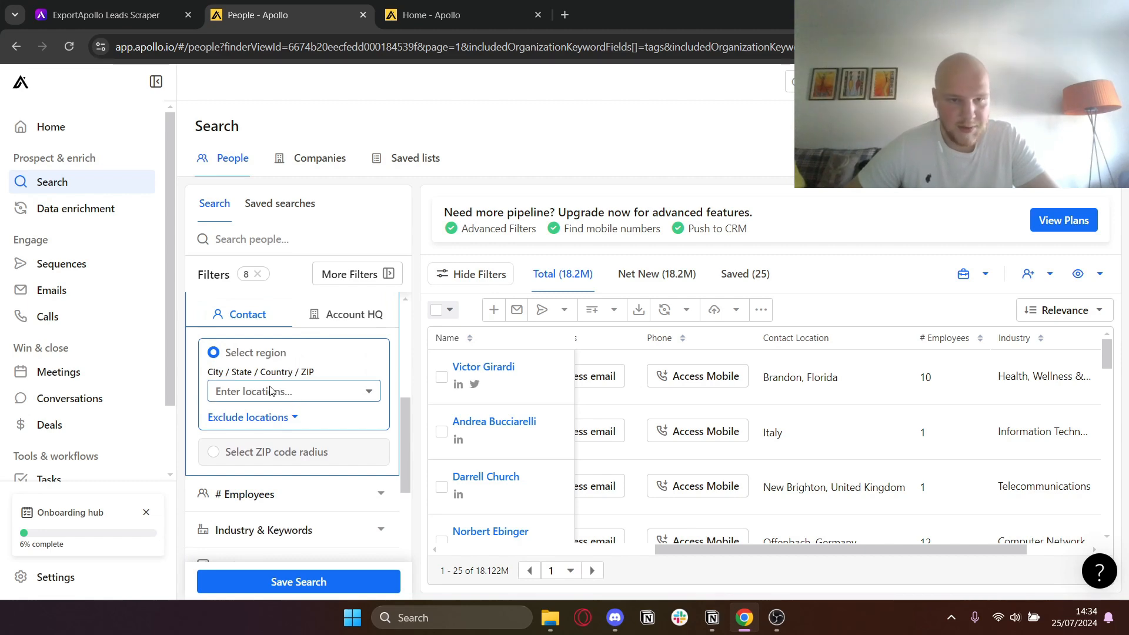
click(270, 403)
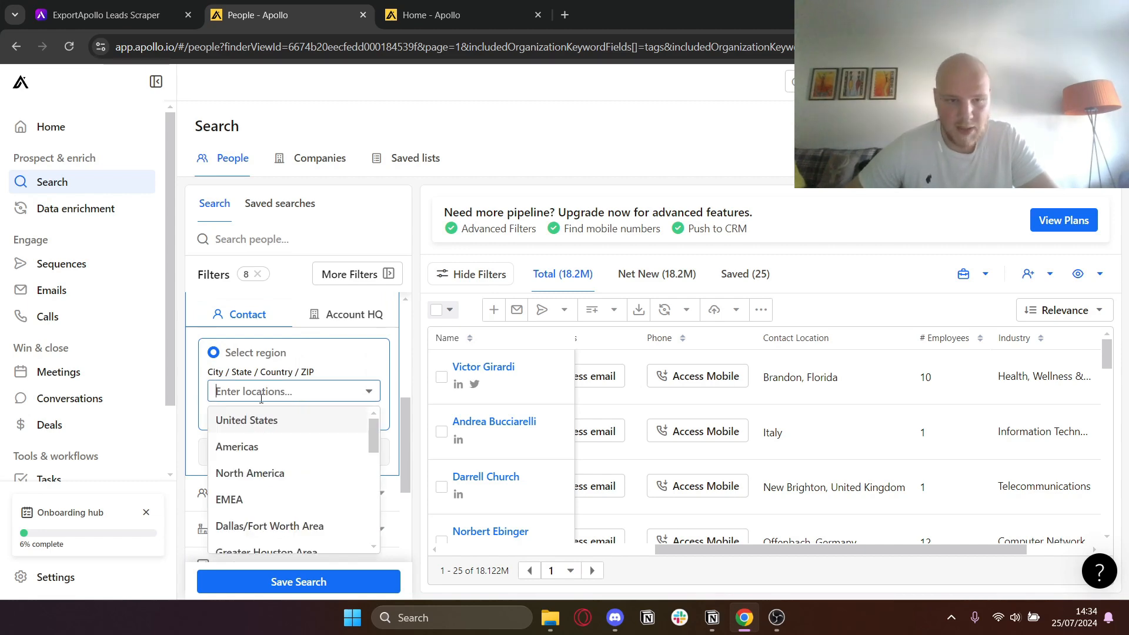
click(252, 421)
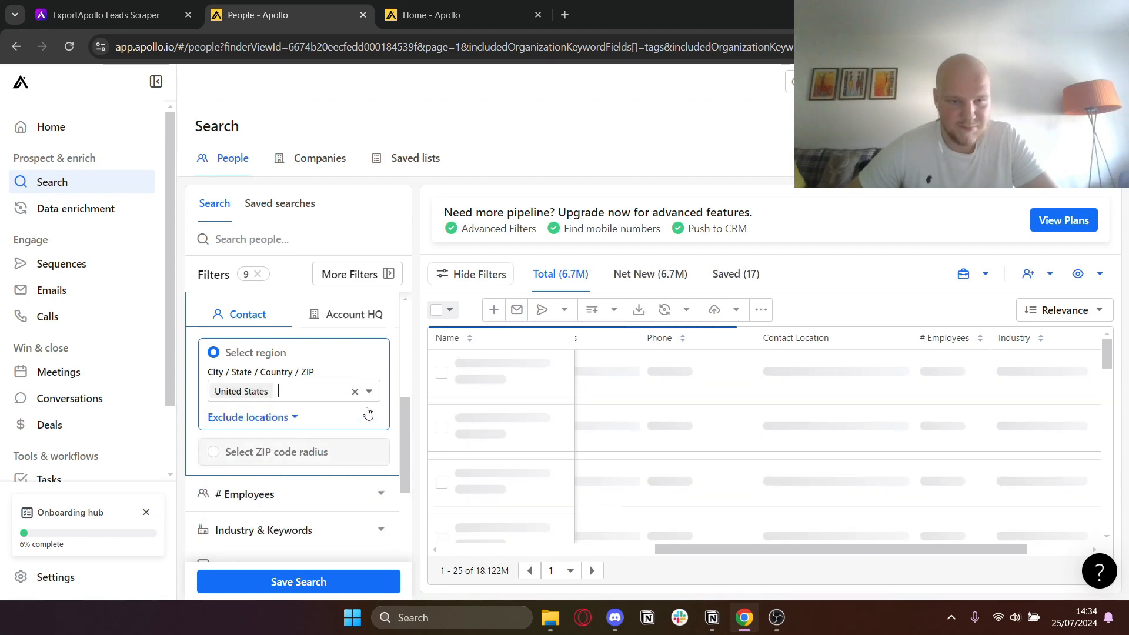
- Limit the Industry & Keywords filter to the staffing & recruiting industry
scroll(288, 412, down, 3)
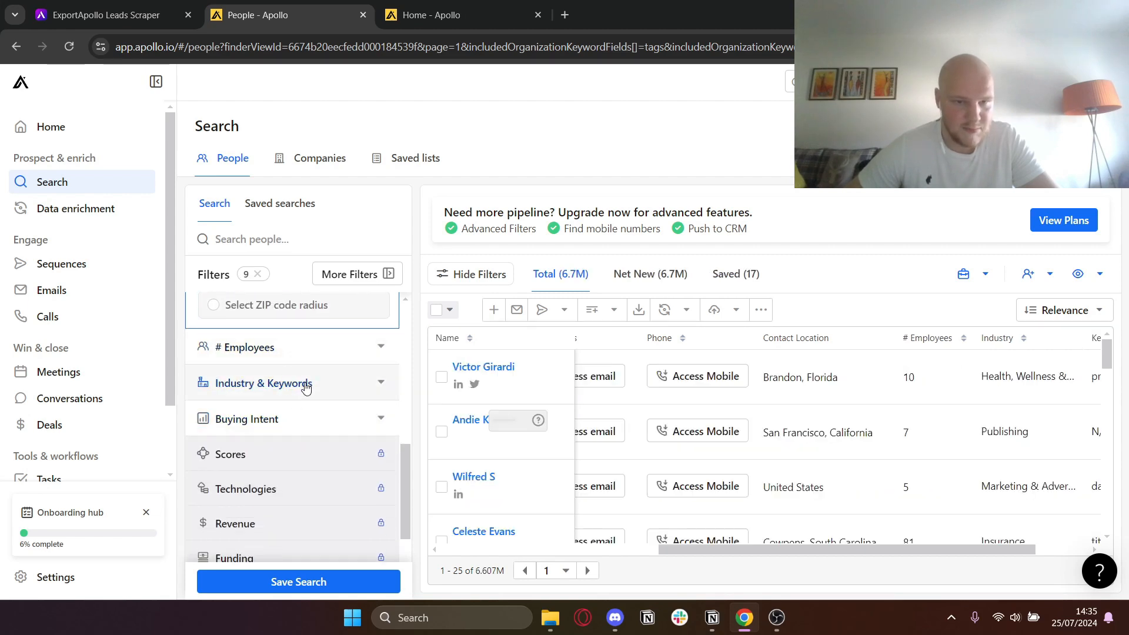
click(303, 383)
scroll(329, 376, up, 1)
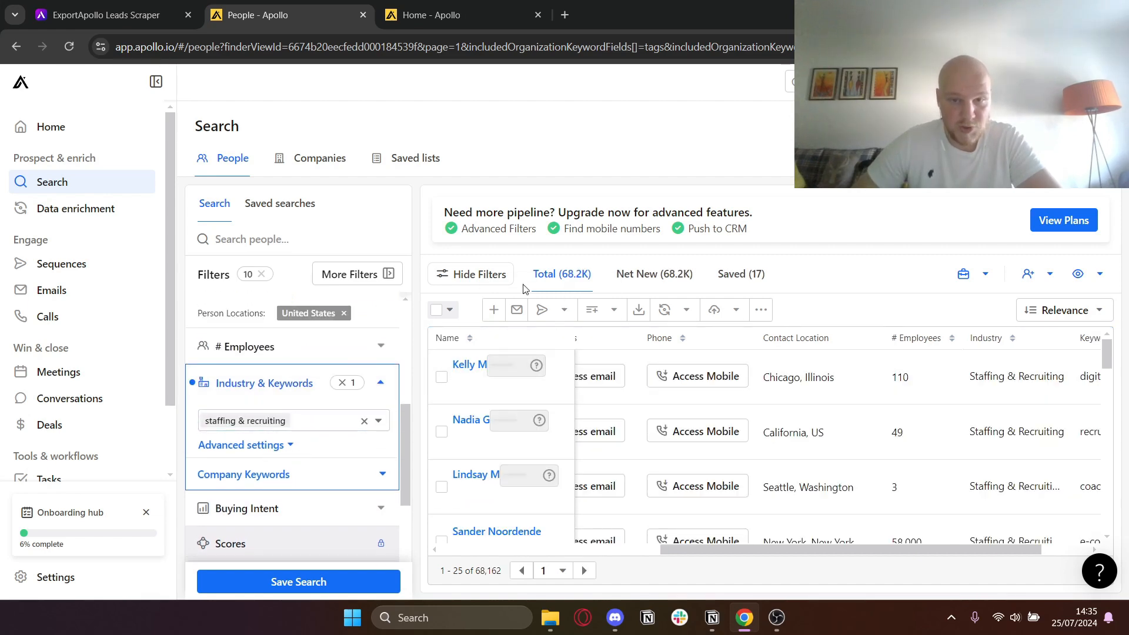
click(263, 450)
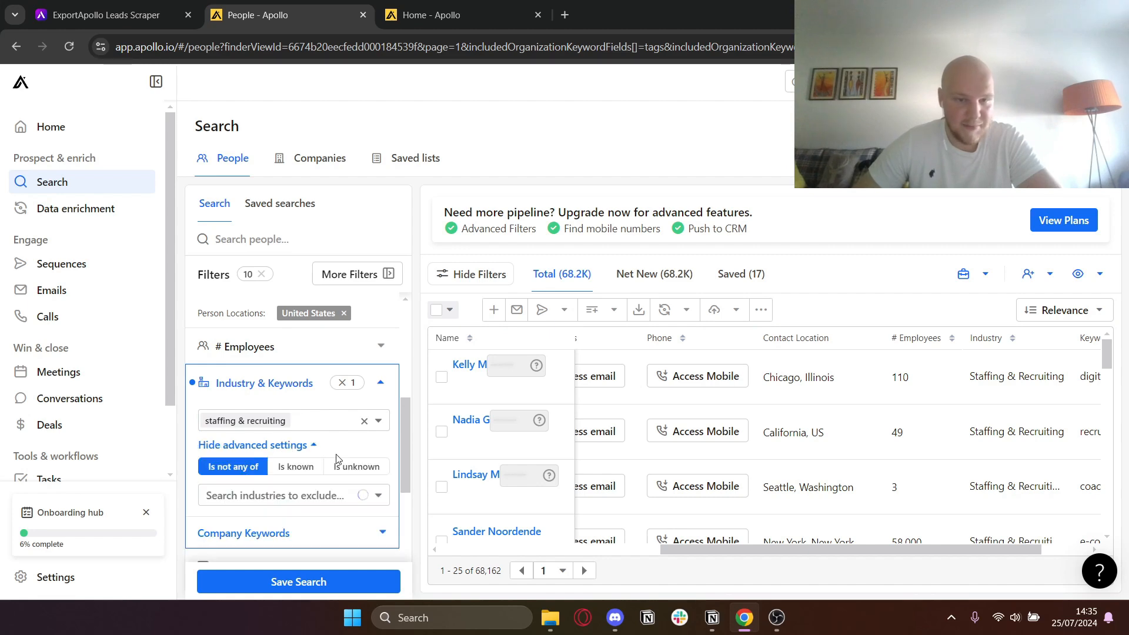
scroll(329, 447, down, 1)
click(261, 371)
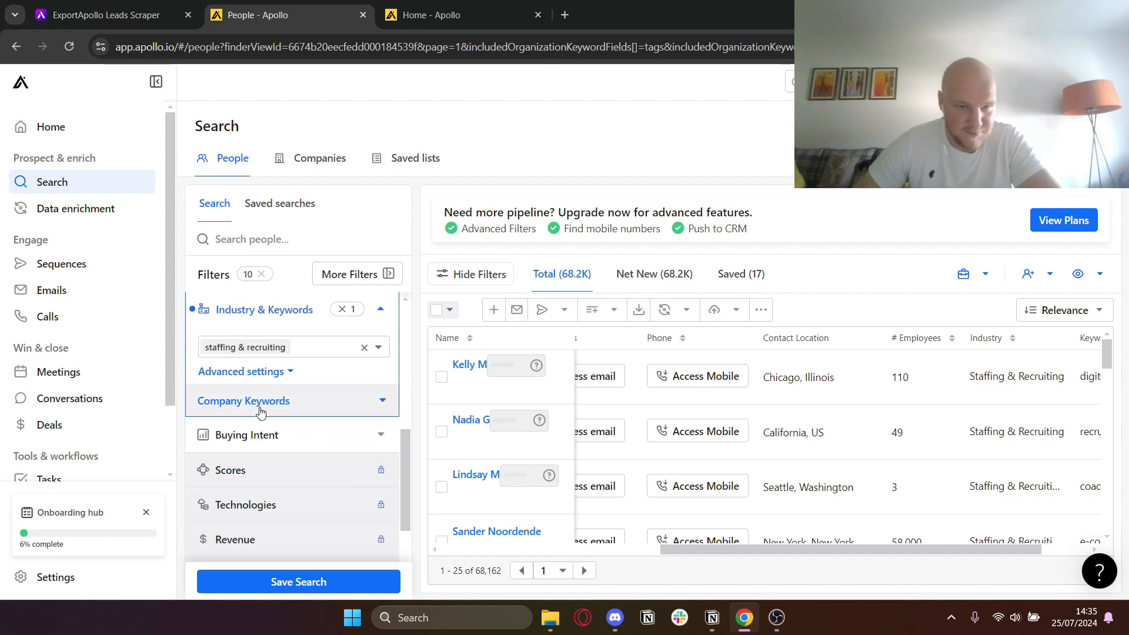
- Add IT staffing as an included keyword in the Company Keywords filter
click(254, 406)
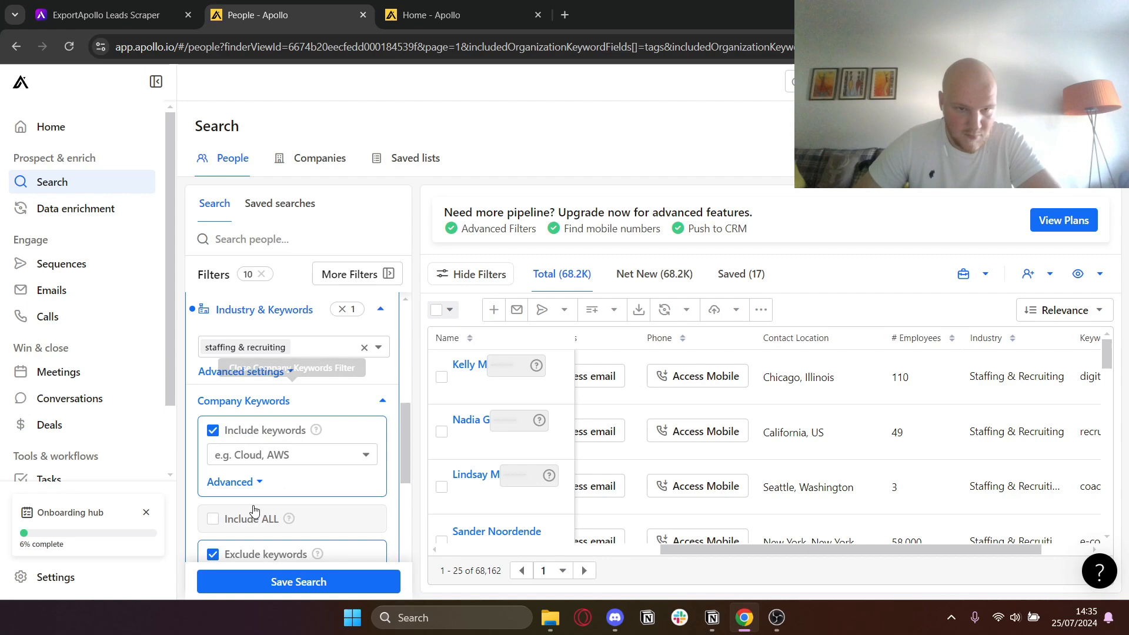
click(279, 452)
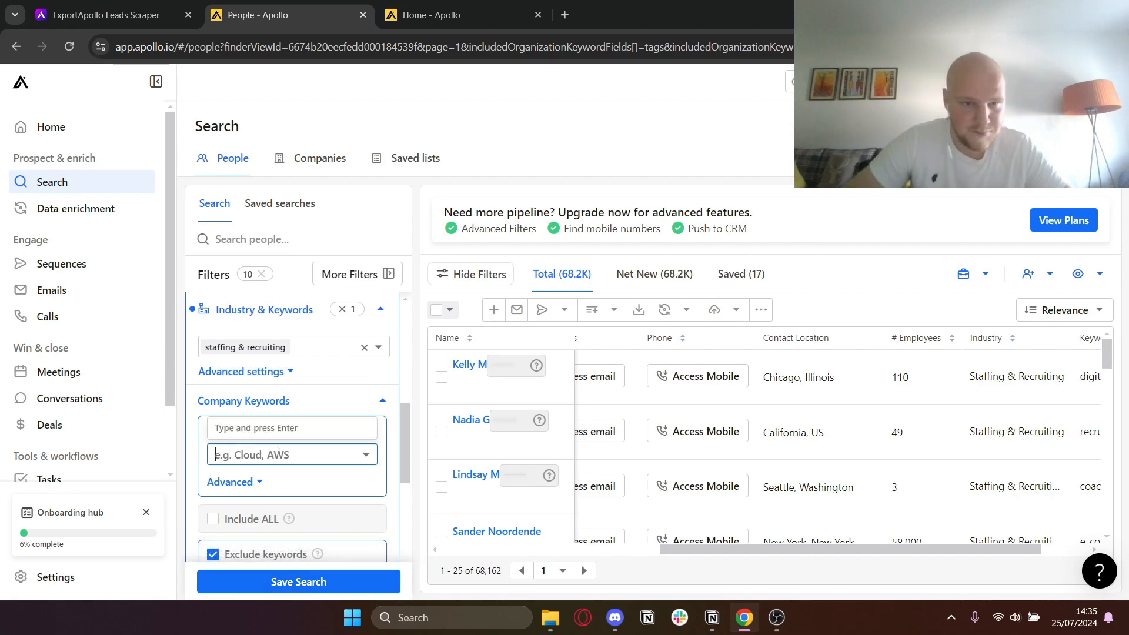
text(IT staff)
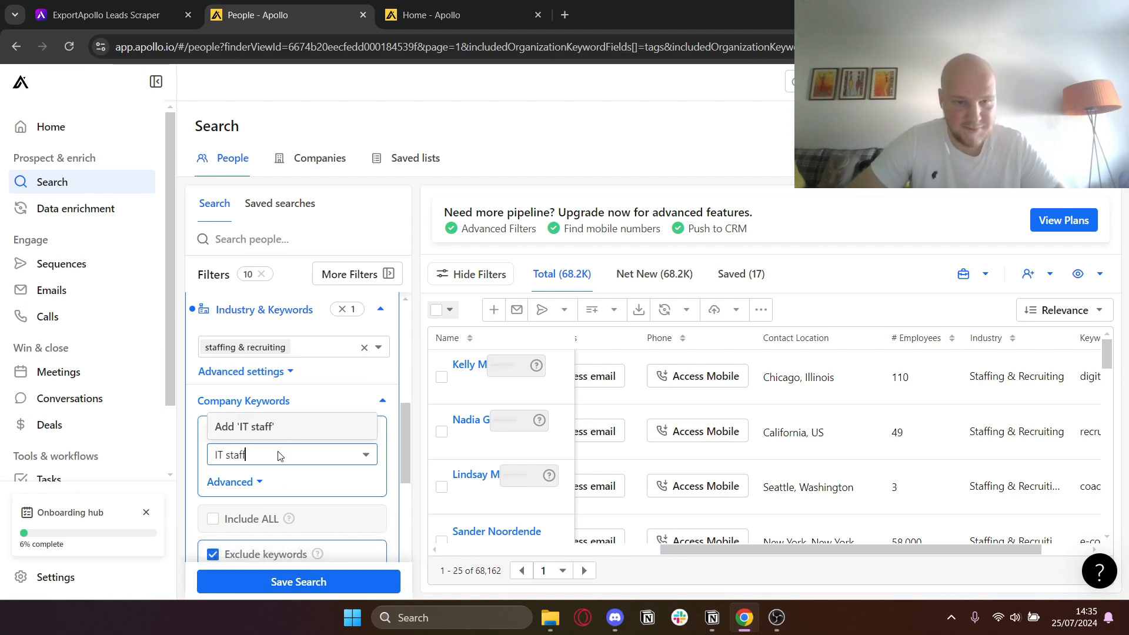
text(ing)
key(Return)
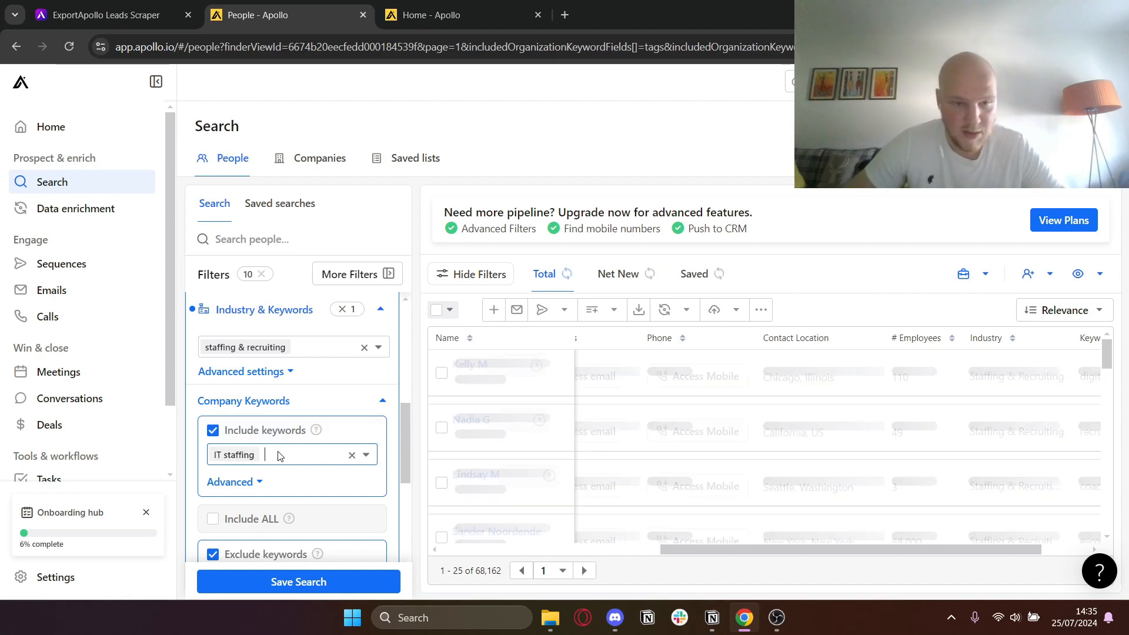
- Add IT Job and It Recruitment as included keywords in the Company Keywords filter
text(IT )
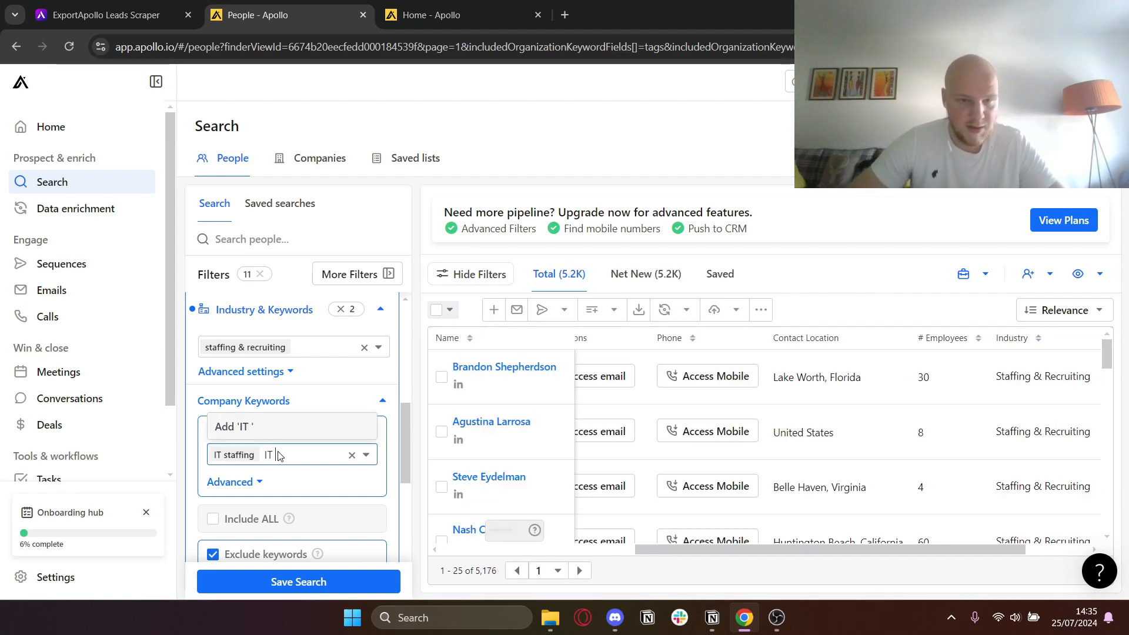
text(Job)
key(Return)
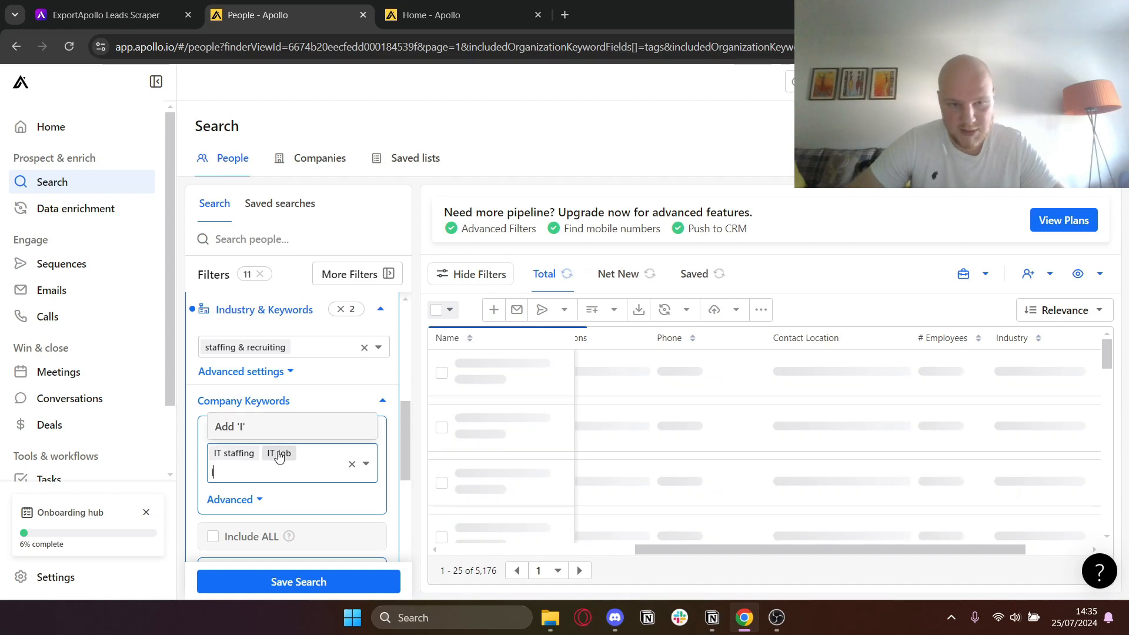
text(It)
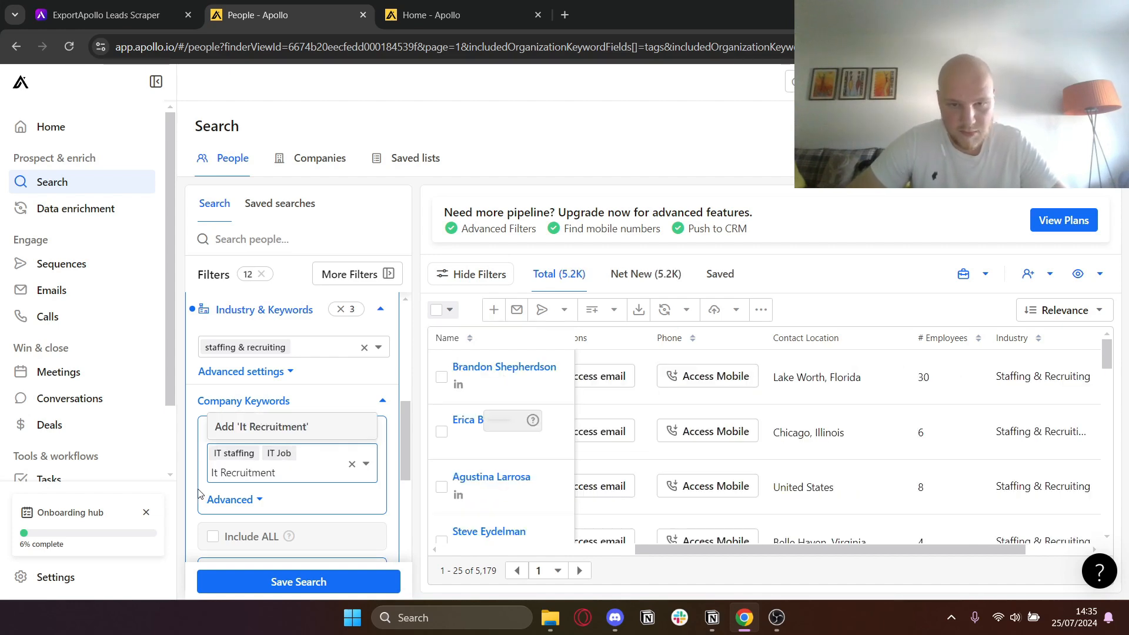
text( Recruitment)
key(Return)
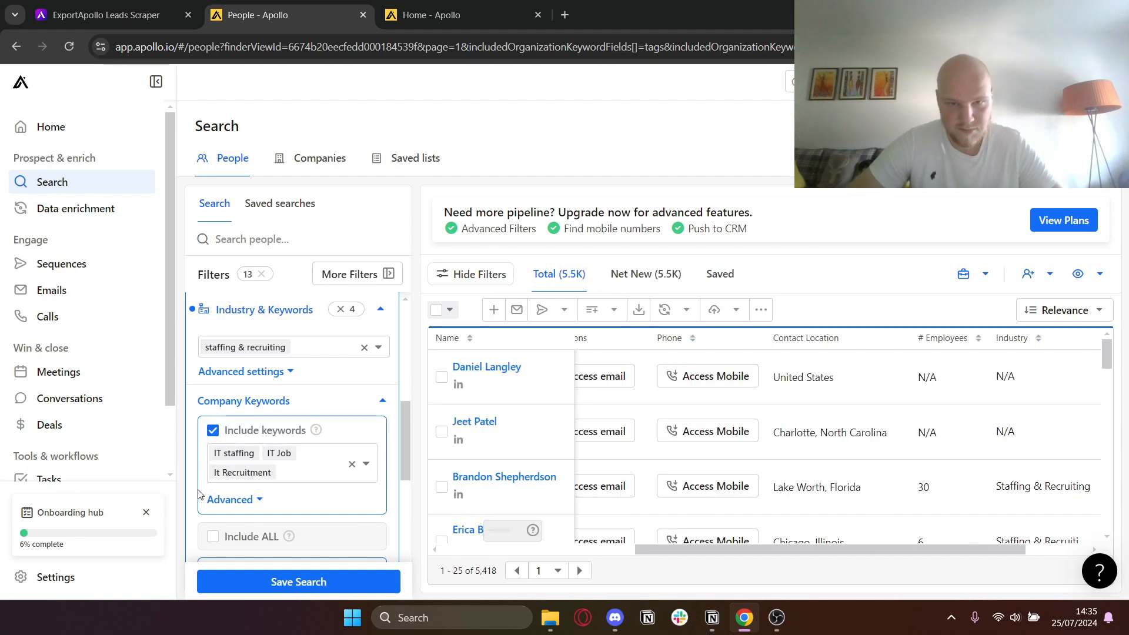
- Add Programmer jobs and It Jobs to the included company keywords
text(Progra)
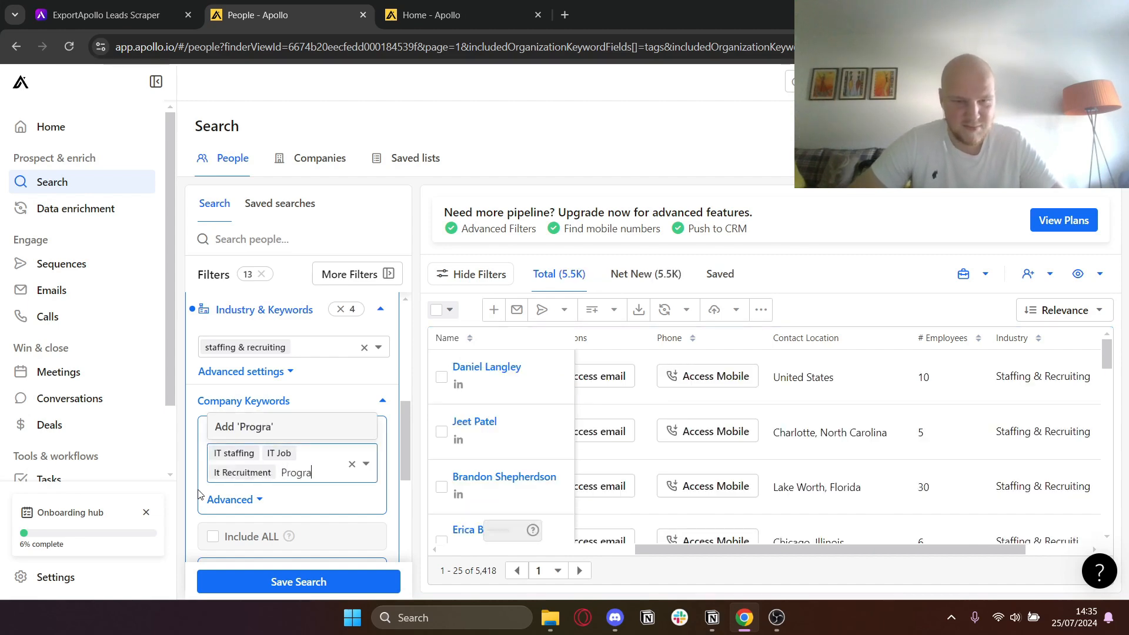
text(mmer job)
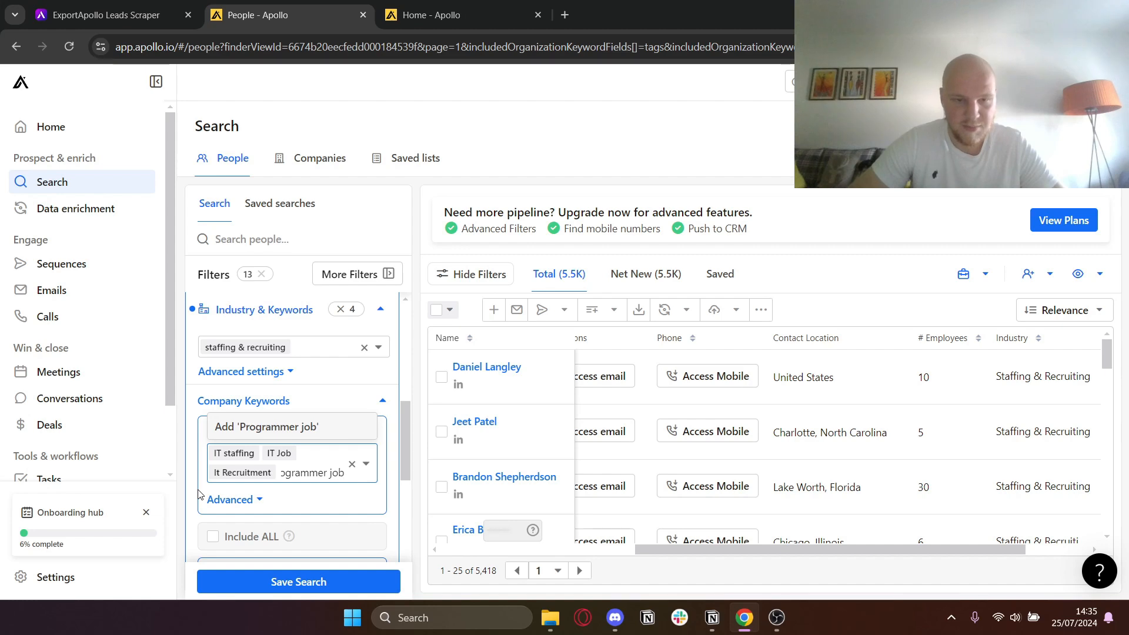
text(s)
key(Return)
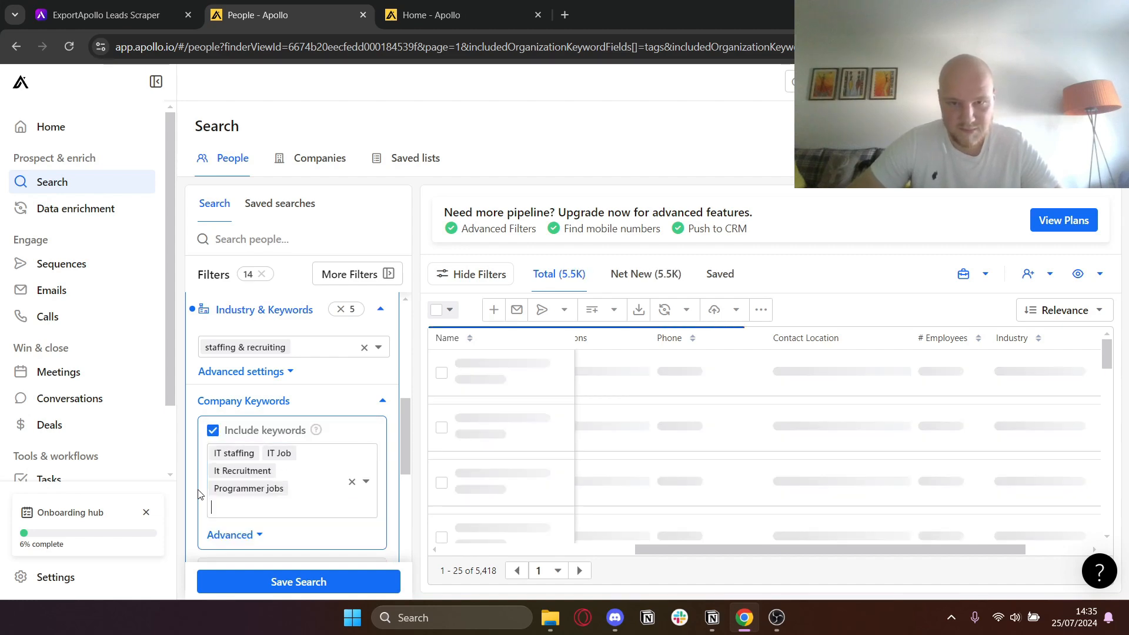
text(It )
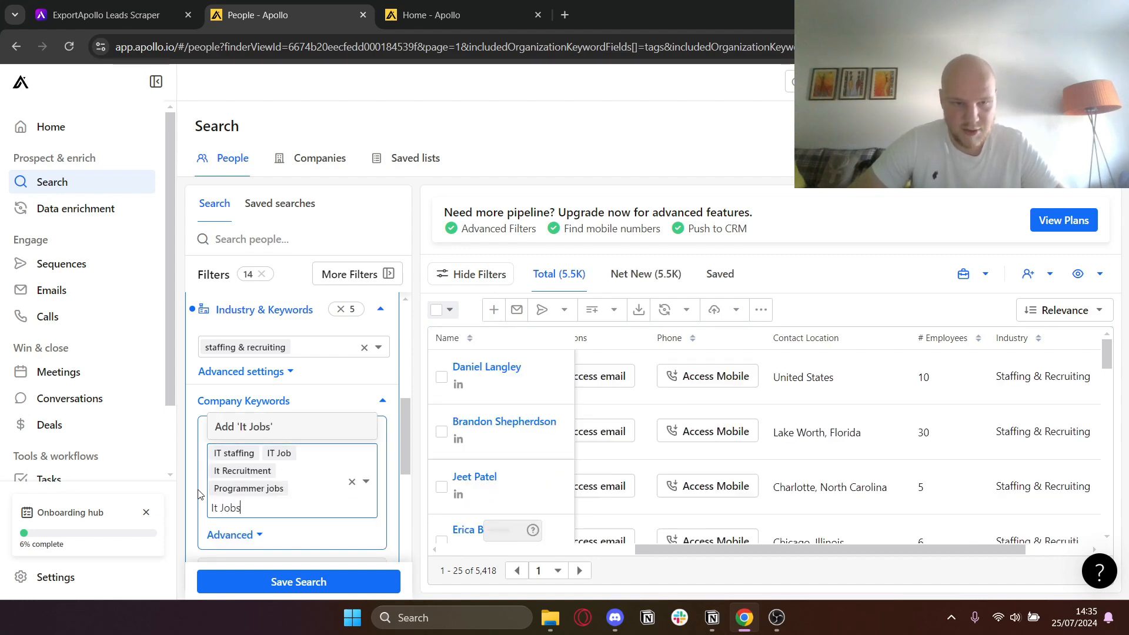
text(Jobs)
key(Return)
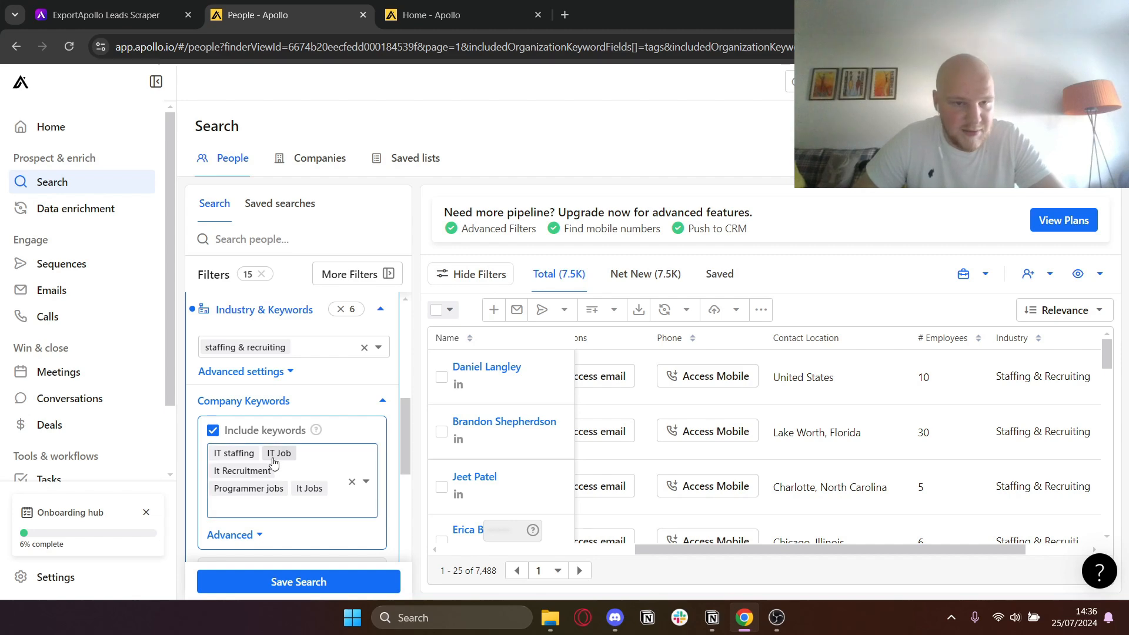
- Exclude companies with the keywords Marketing, SEO and PPC in the Company Keywords filter
scroll(265, 433, down, 3)
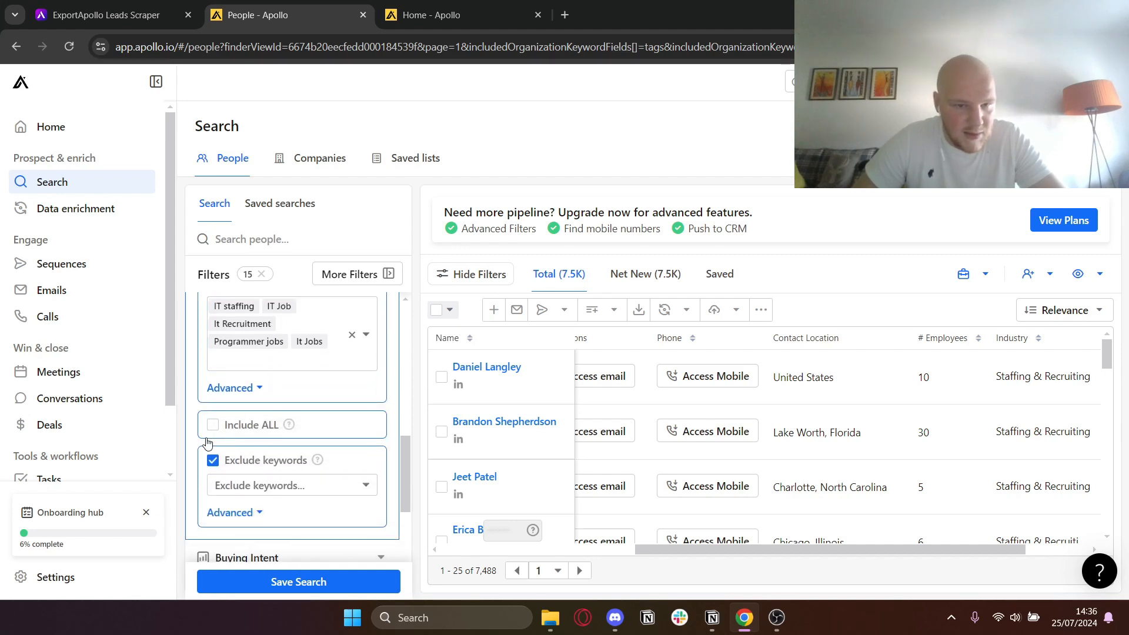
click(223, 485)
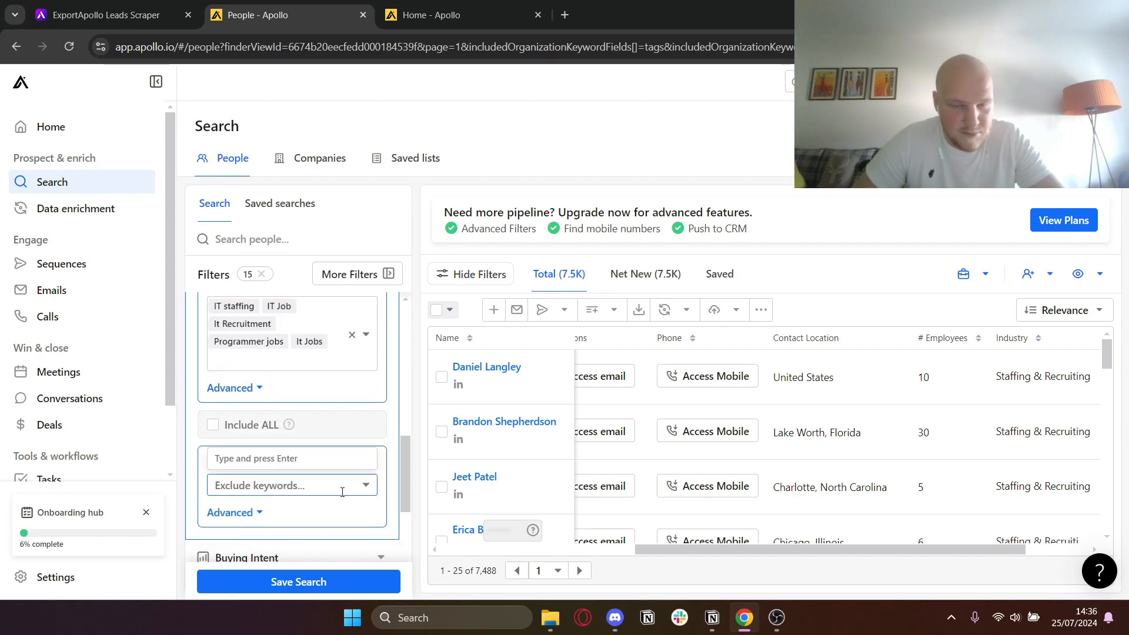
text(Ma)
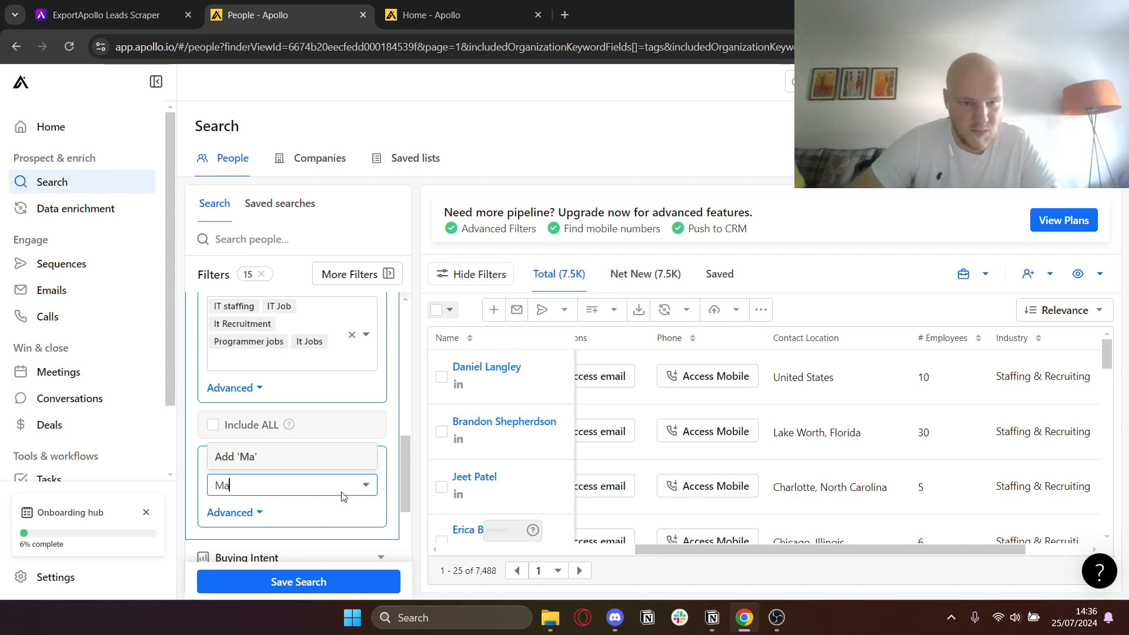
text(rketing)
key(Return)
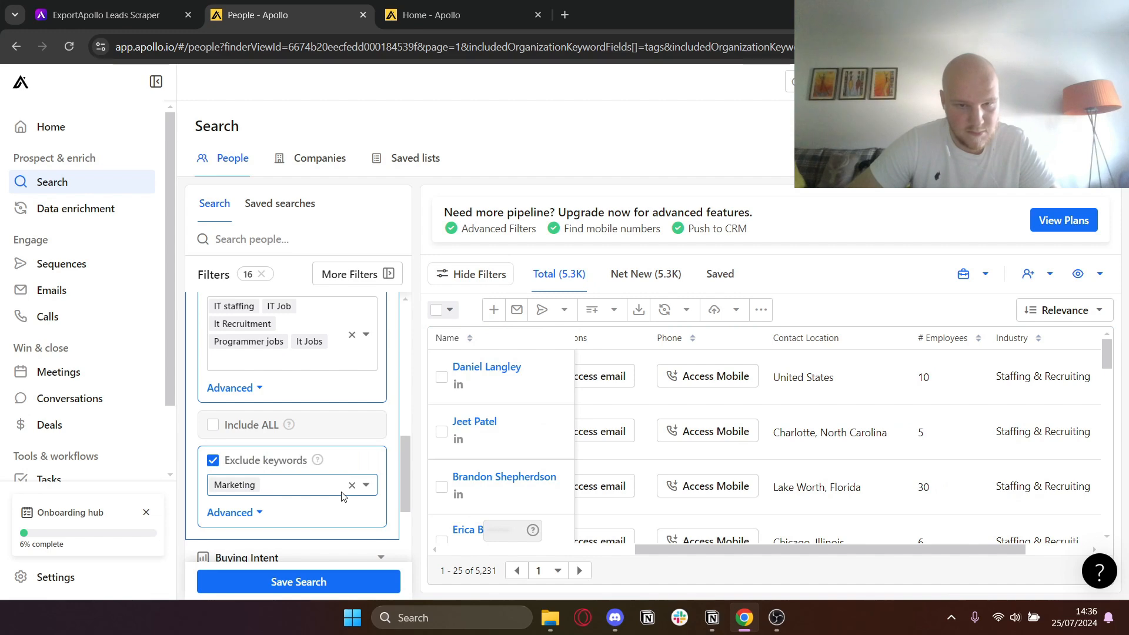
text(SEO)
key(Return)
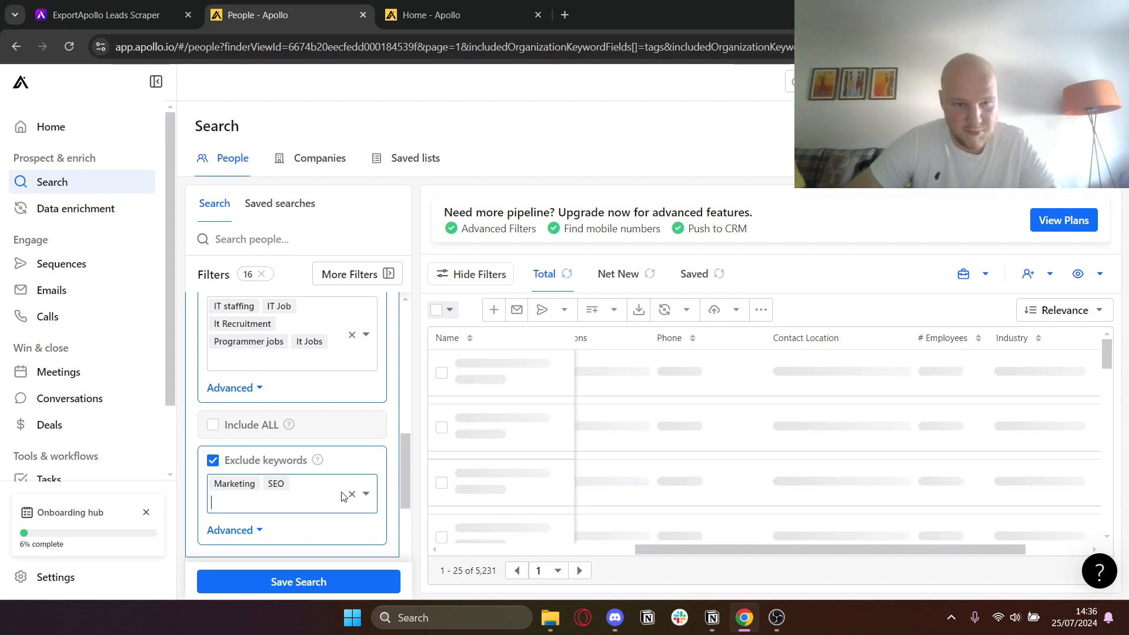
text(PPC)
key(Return)
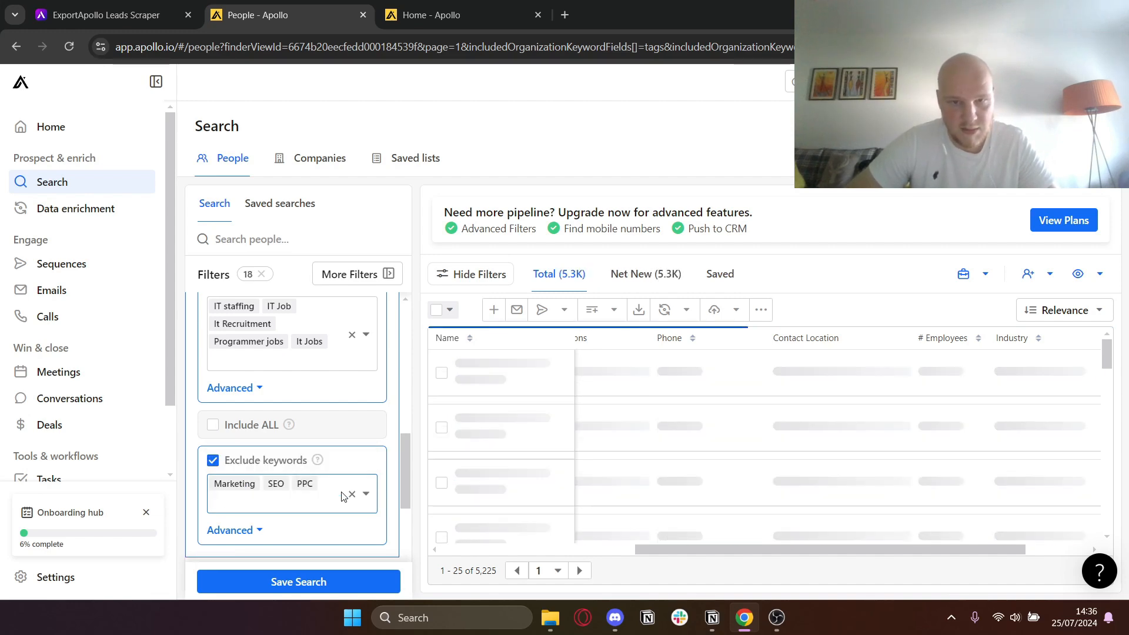
- Add Agency and IT AGENCY to the excluded company keywords
text(Age)
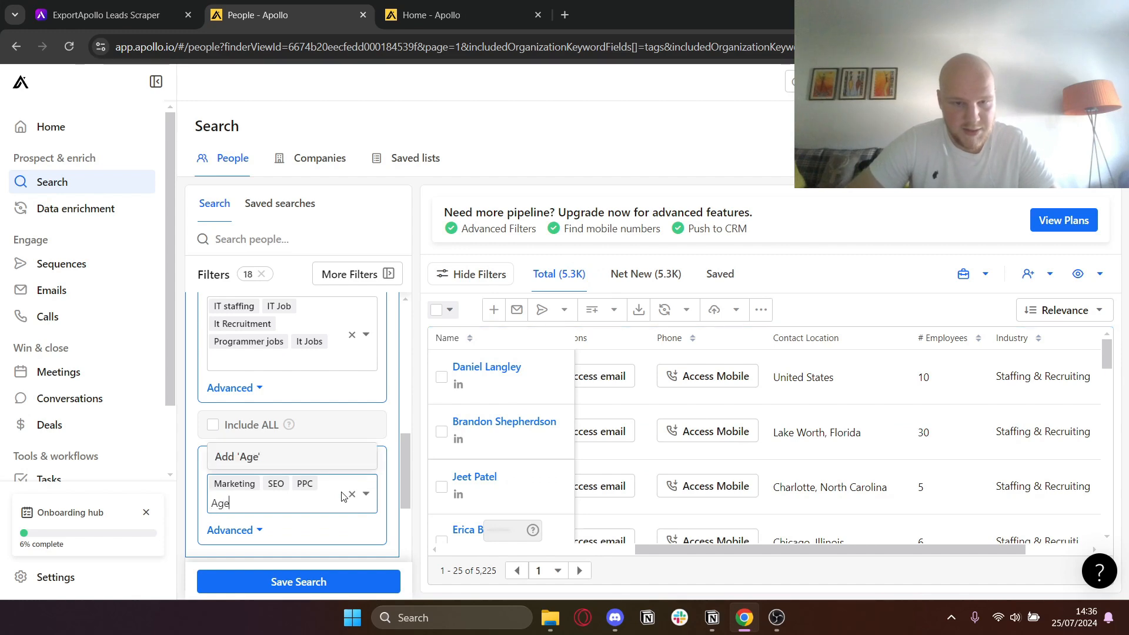
text(ncy)
key(Return)
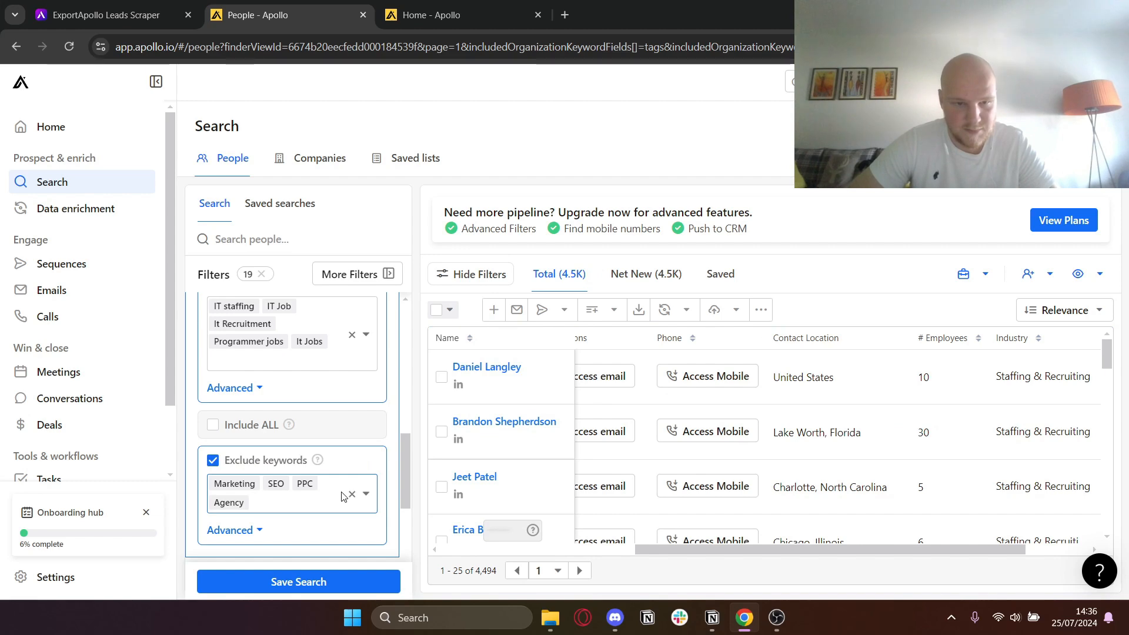
text(IT AGENC)
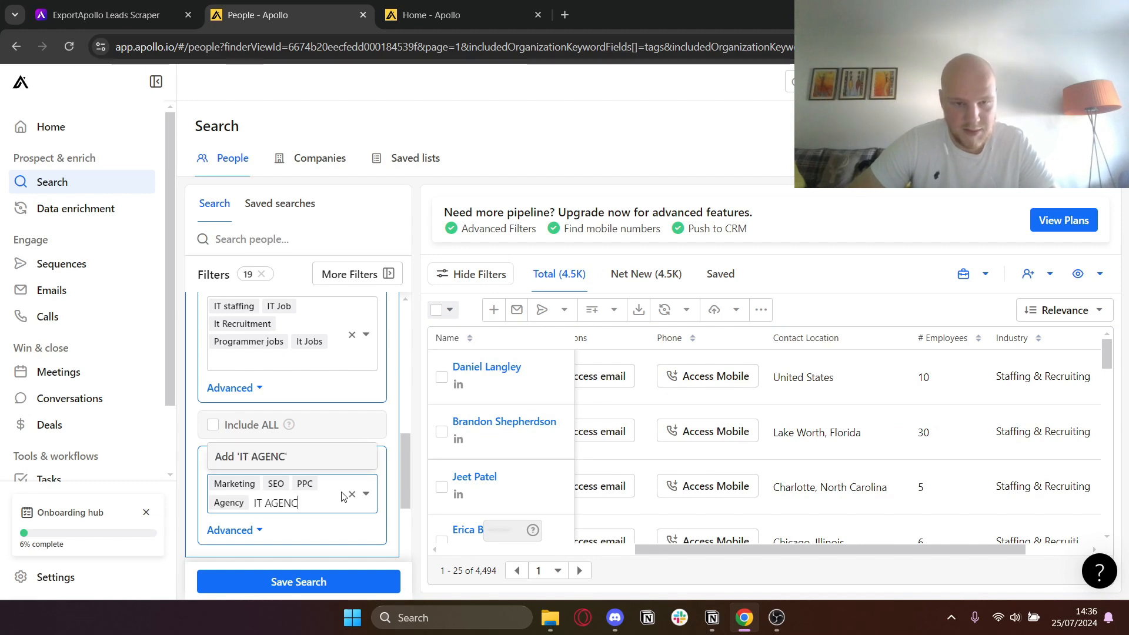
text(Y)
key(Return)
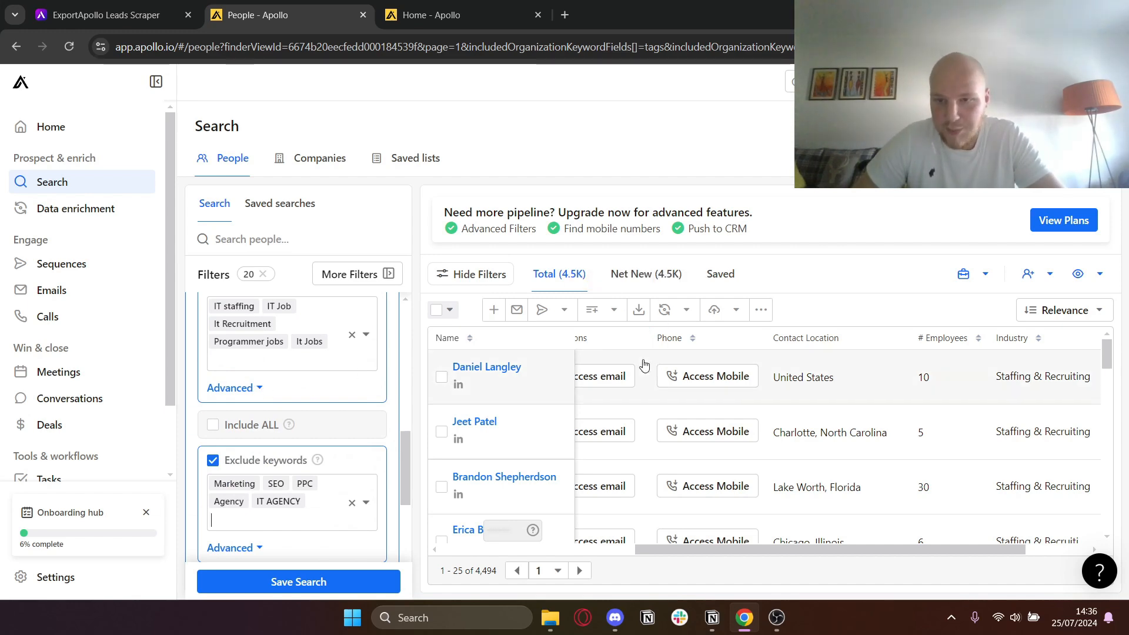
drag(865, 548, 818, 559)
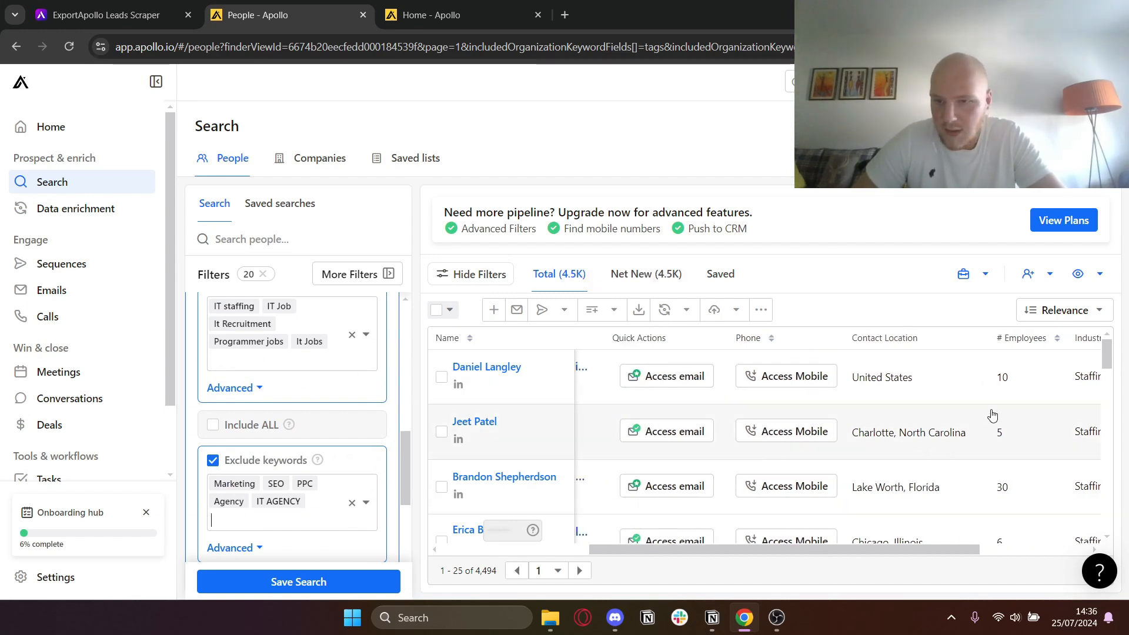
scroll(290, 395, up, 3)
scroll(290, 395, up, 6)
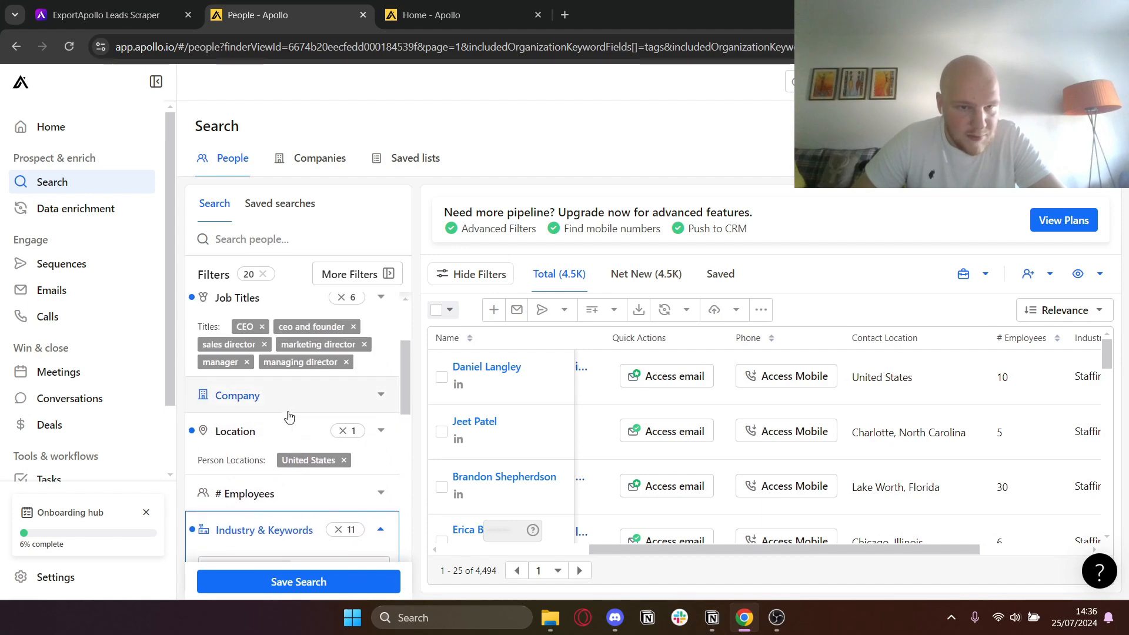
scroll(281, 430, down, 3)
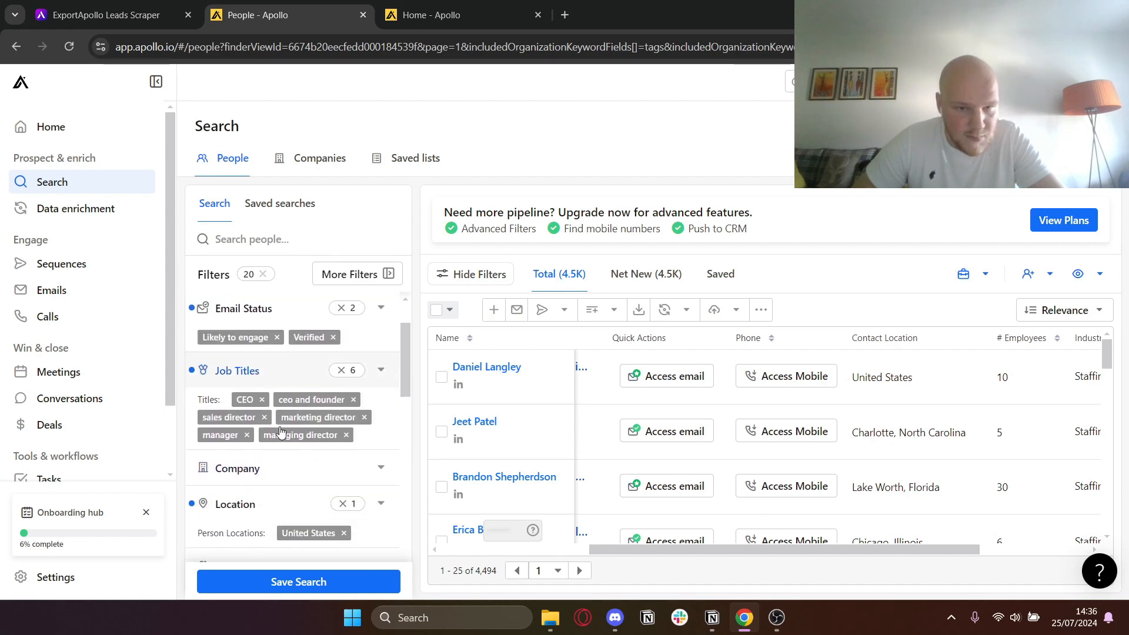
click(303, 395)
scroll(284, 471, down, 5)
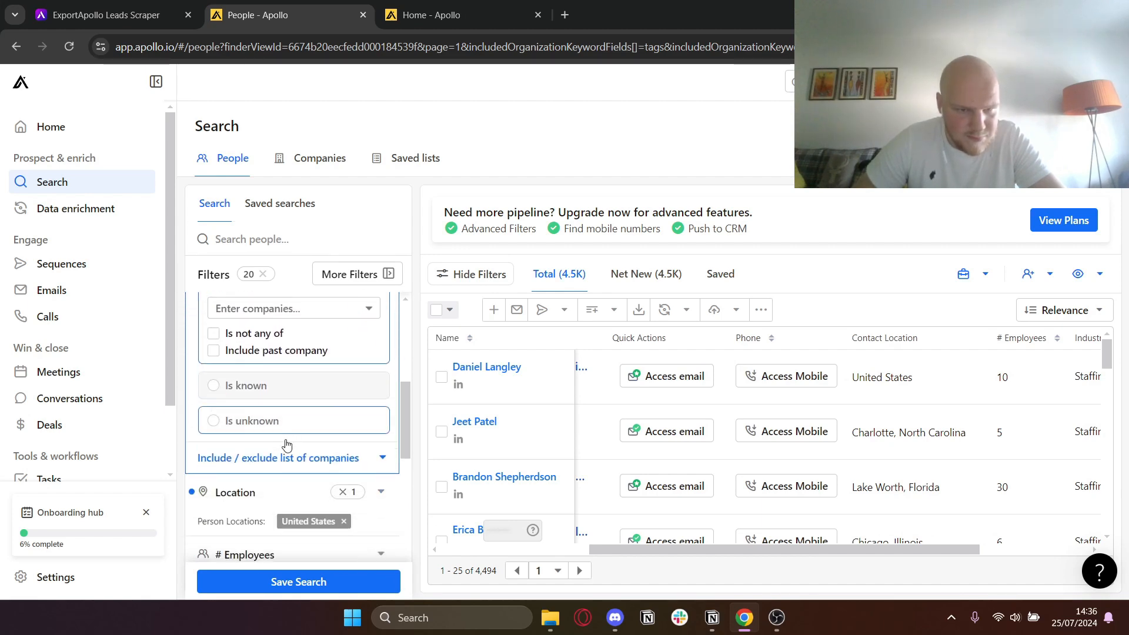
- Restrict the number of employees to a custom range from 2 to 20
click(287, 426)
scroll(258, 382, up, 2)
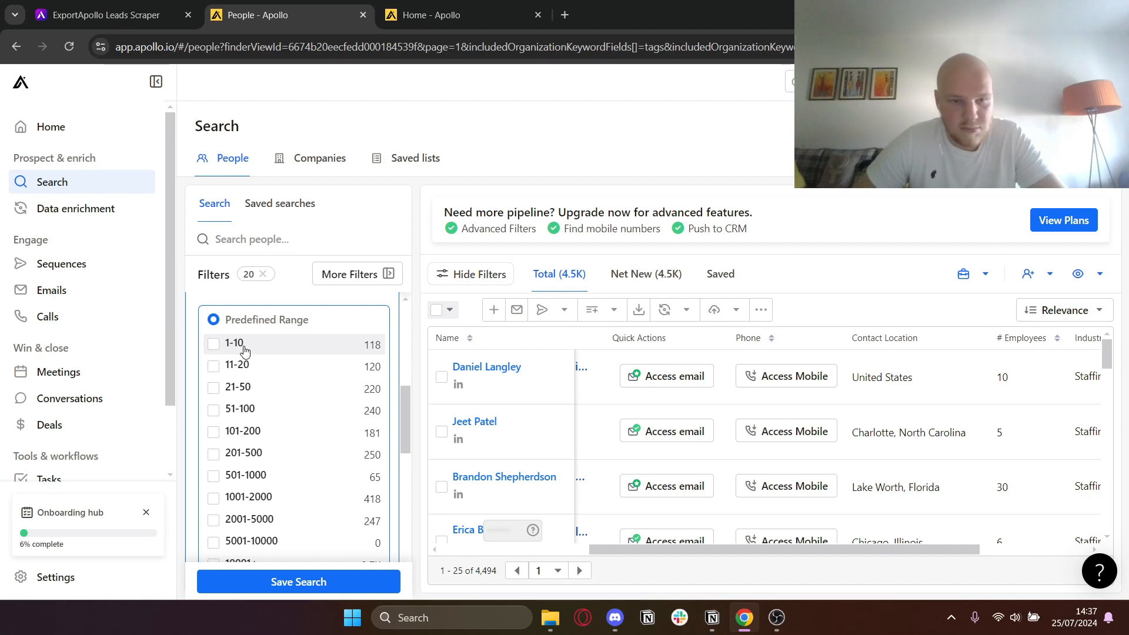
scroll(258, 424, down, 3)
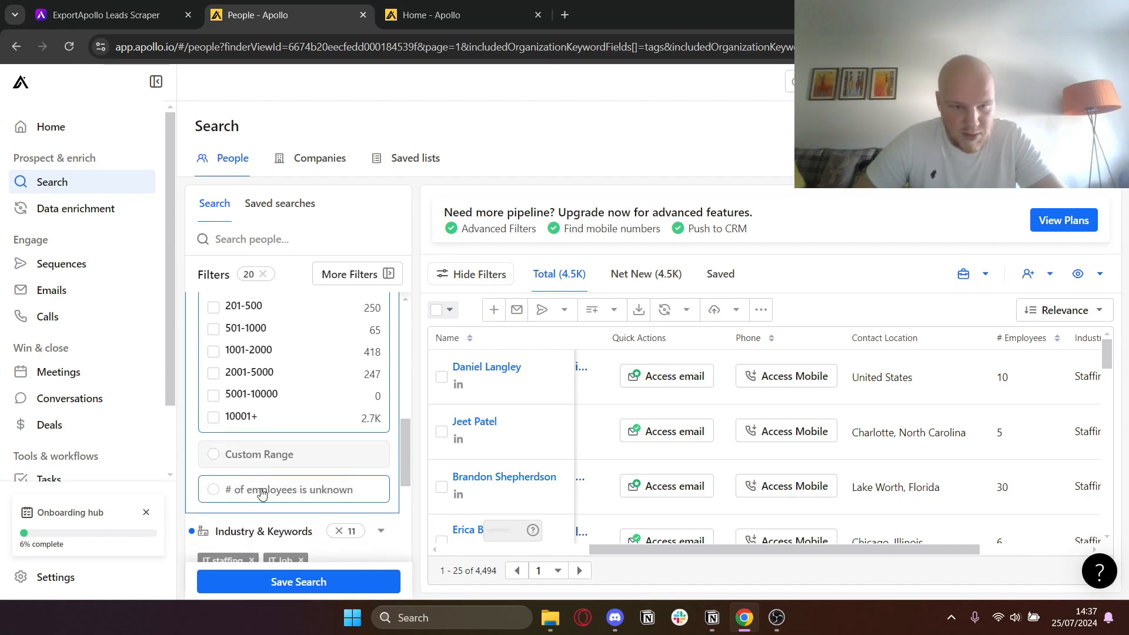
click(276, 455)
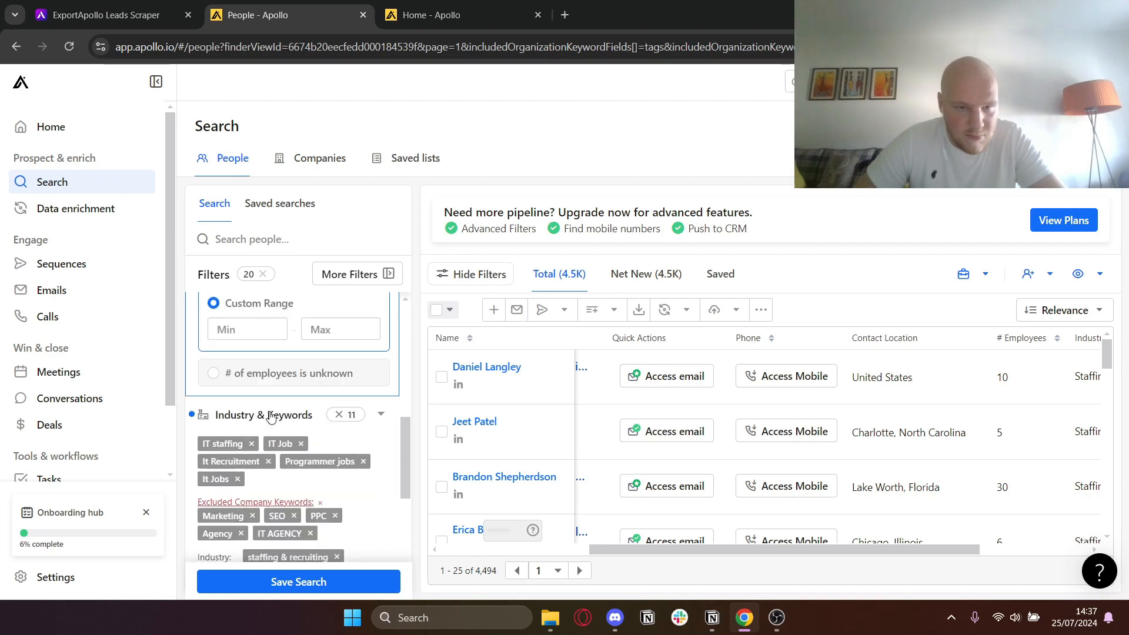
click(247, 380)
text(2)
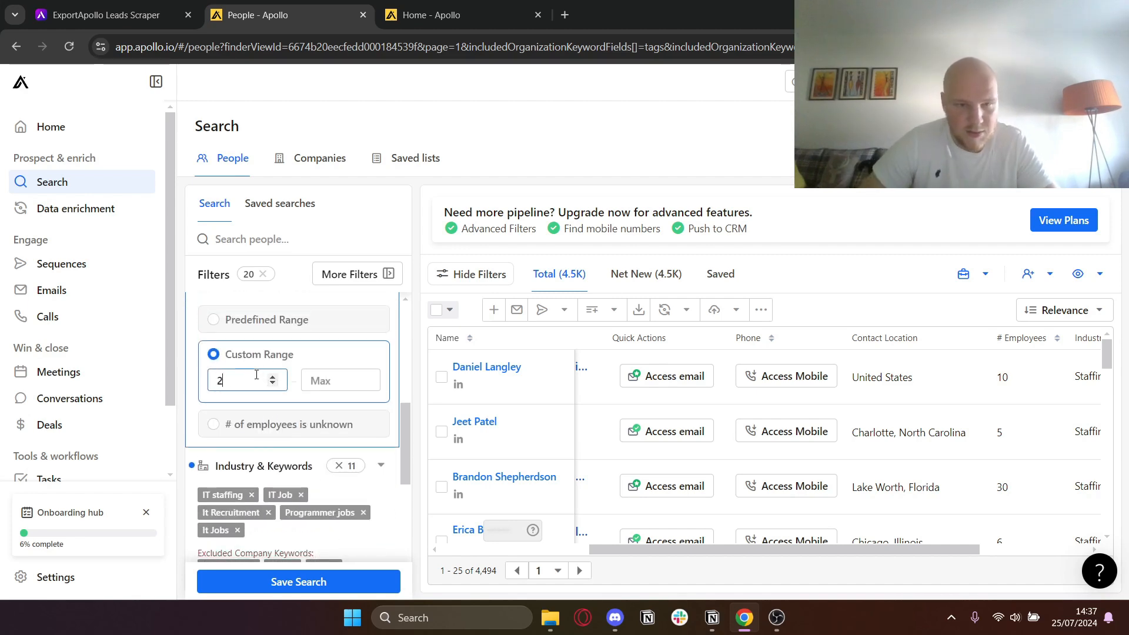
click(327, 383)
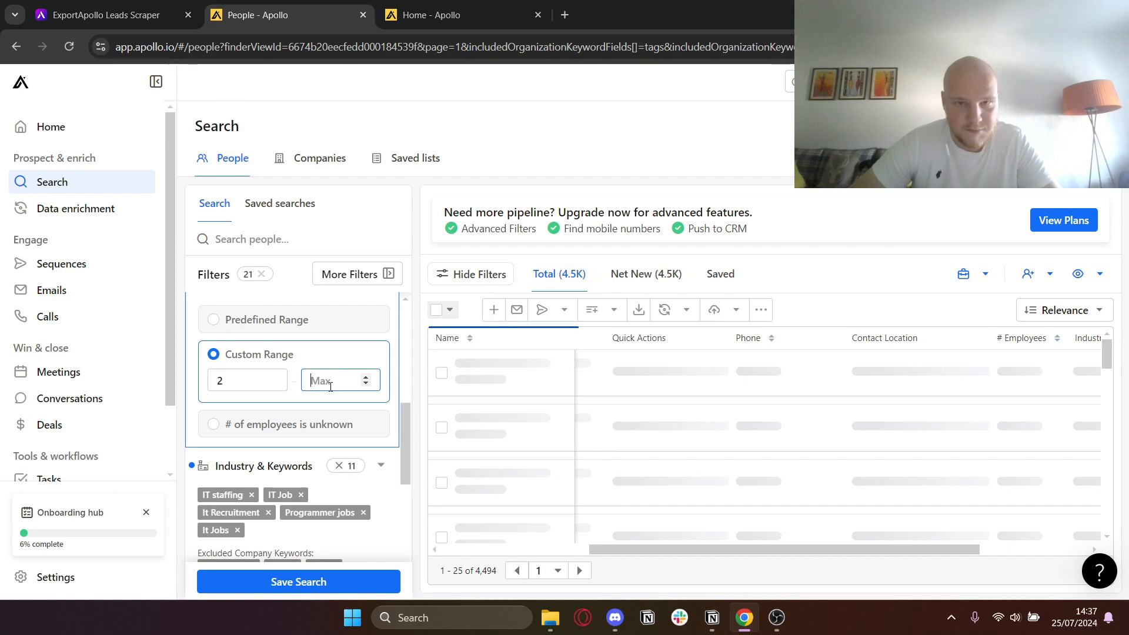
text(20)
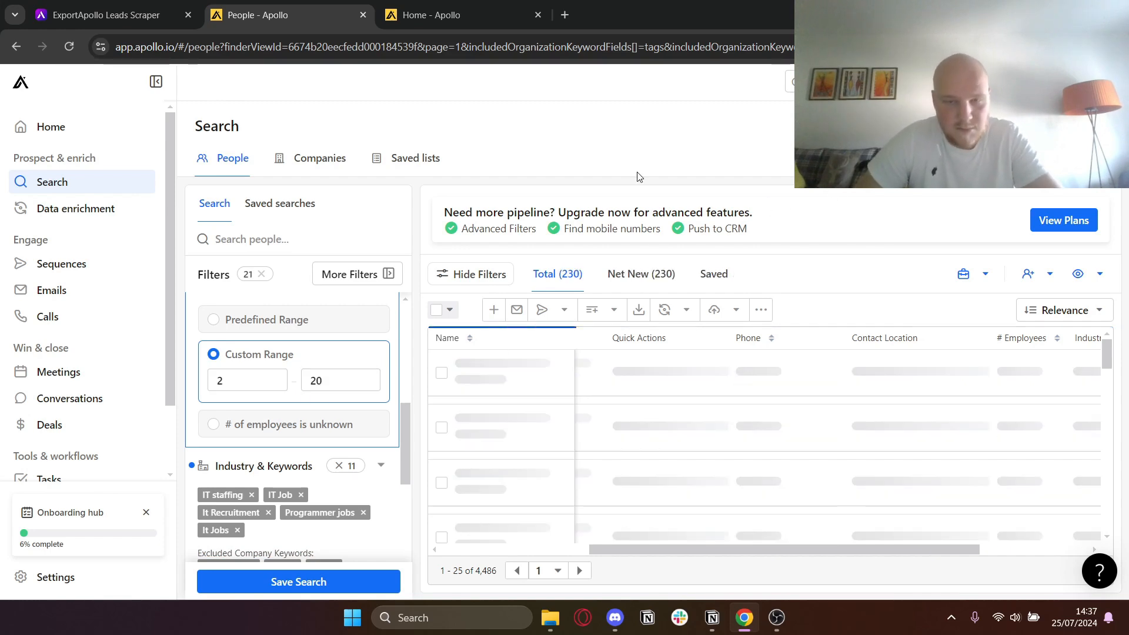
- Review the applied filters and examine the companies and contact details on the first page of people results
scroll(283, 421, down, 1)
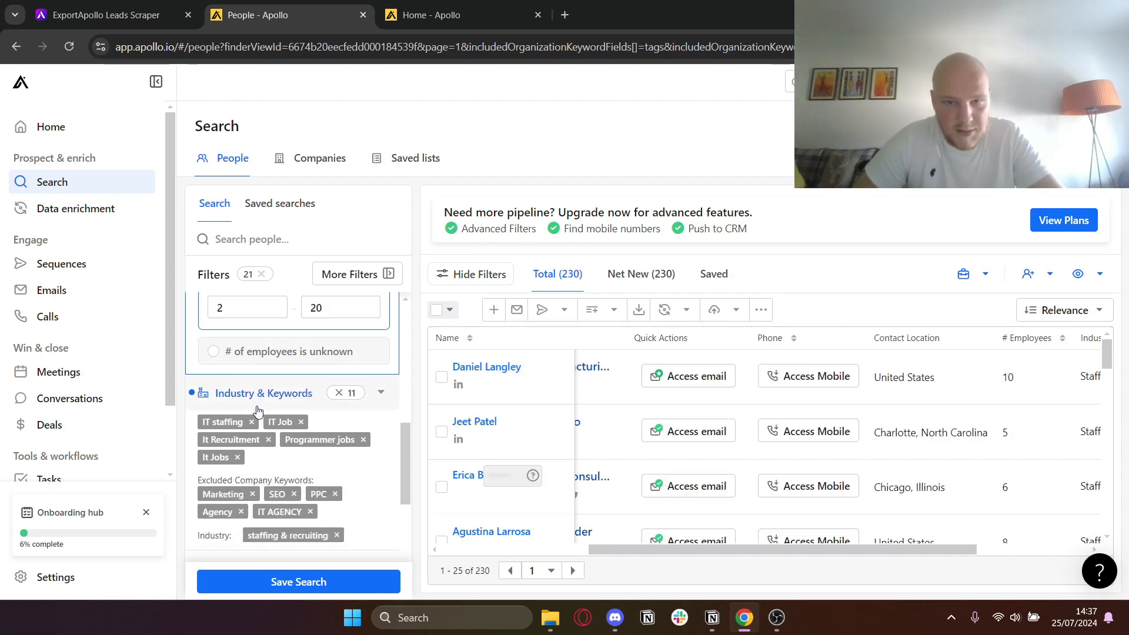
scroll(243, 406, up, 1)
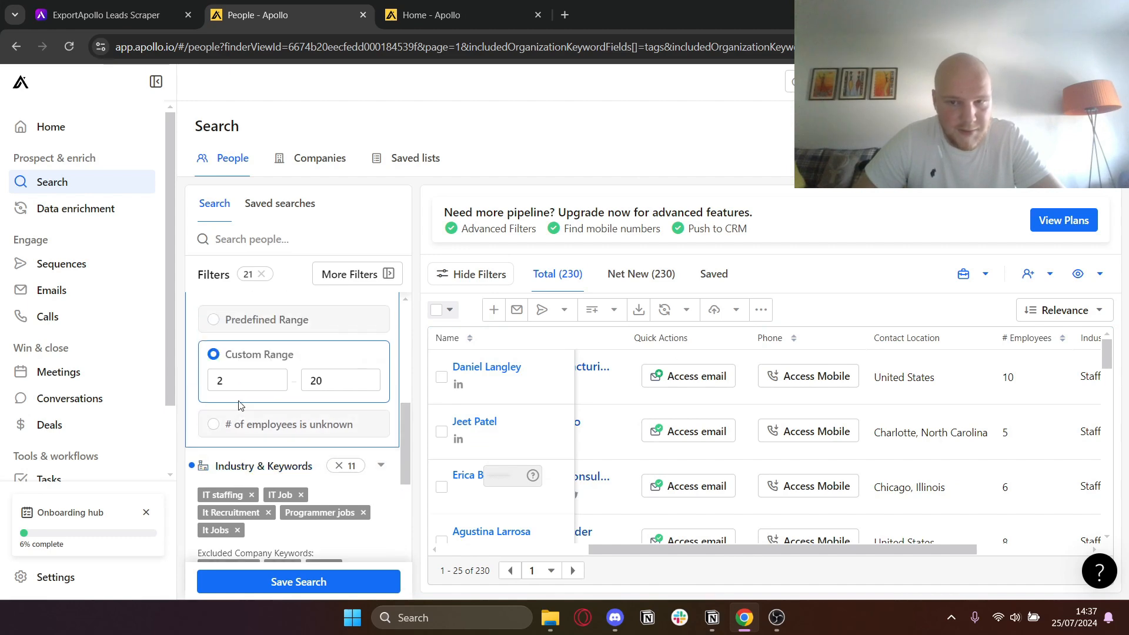
scroll(980, 433, down, 12)
scroll(980, 433, left, 3)
scroll(272, 308, up, 4)
scroll(270, 382, down, 2)
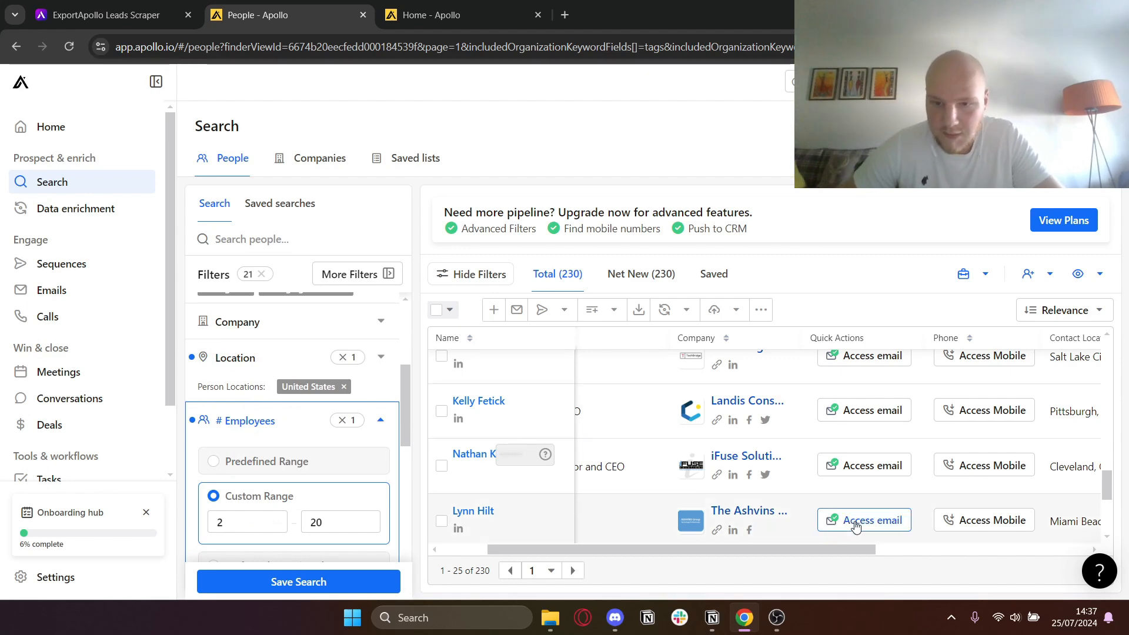
drag(836, 551, 997, 550)
scroll(920, 429, down, 5)
- Go to the second page of results and examine the contacts' locations, employee counts, industries and keywords
click(572, 570)
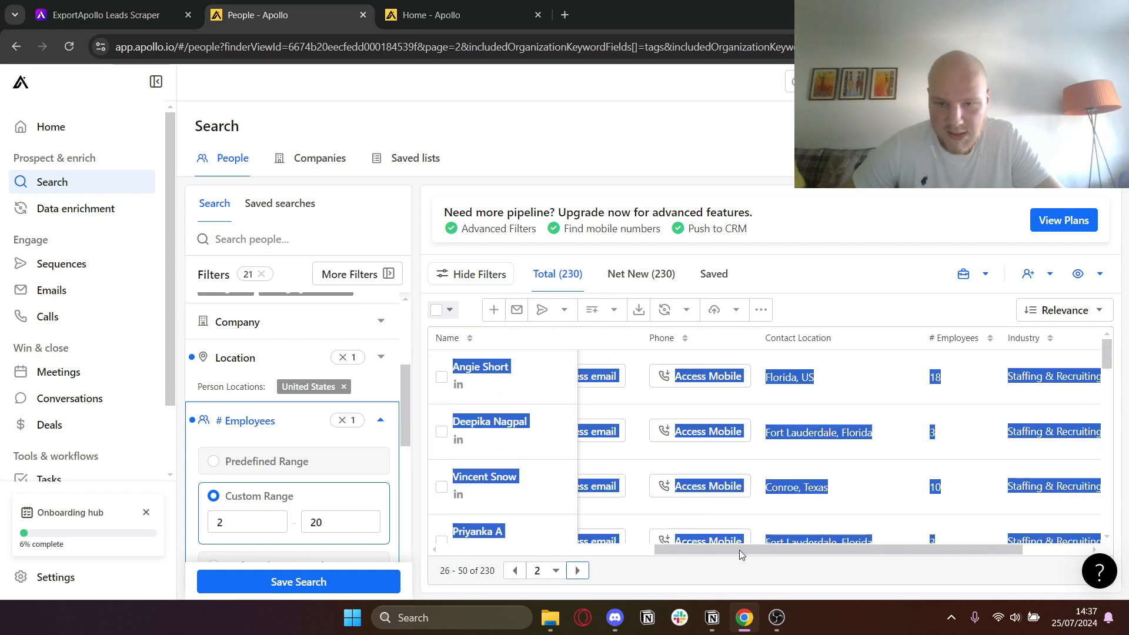
click(880, 274)
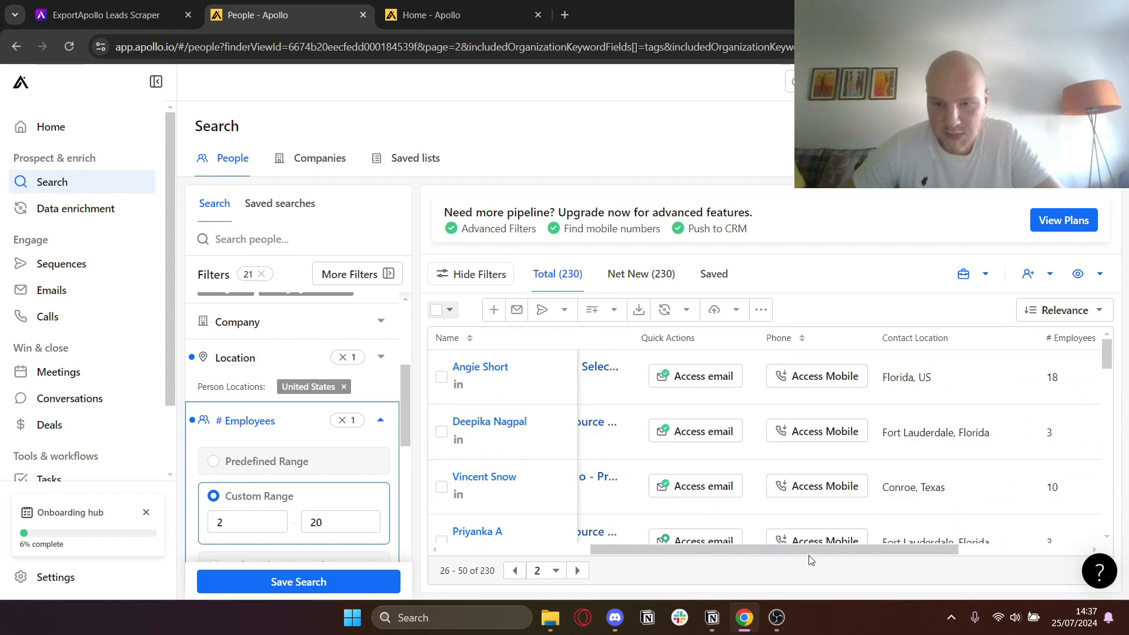
drag(812, 552, 917, 561)
scroll(892, 455, down, 3)
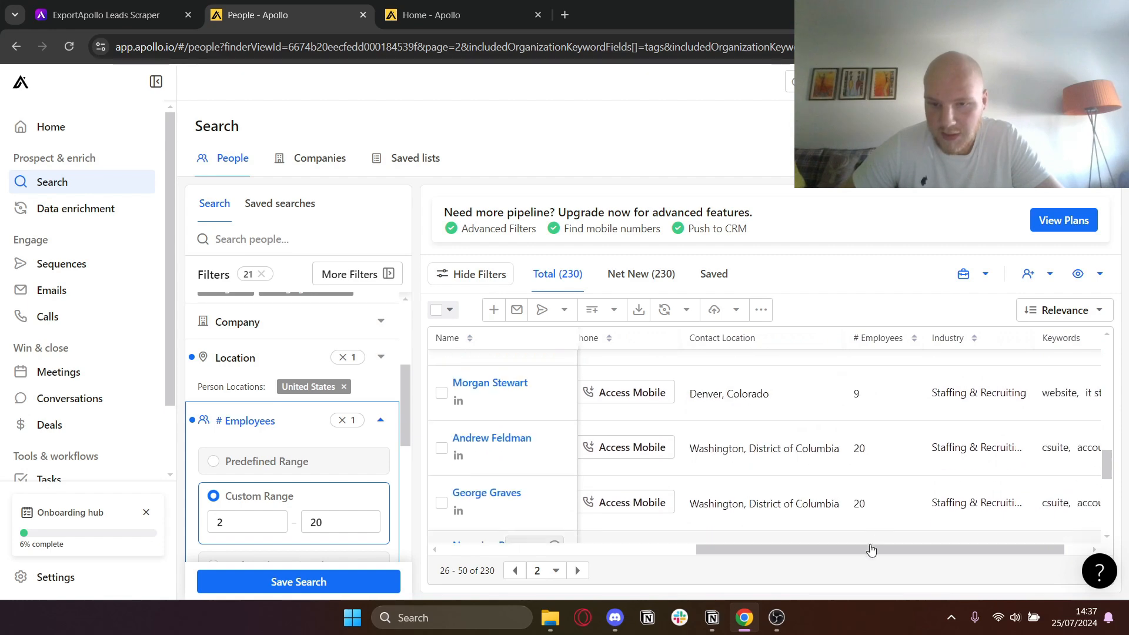
- Return to the first page of people results and review the employee range, industry and keyword filters
drag(870, 549, 508, 557)
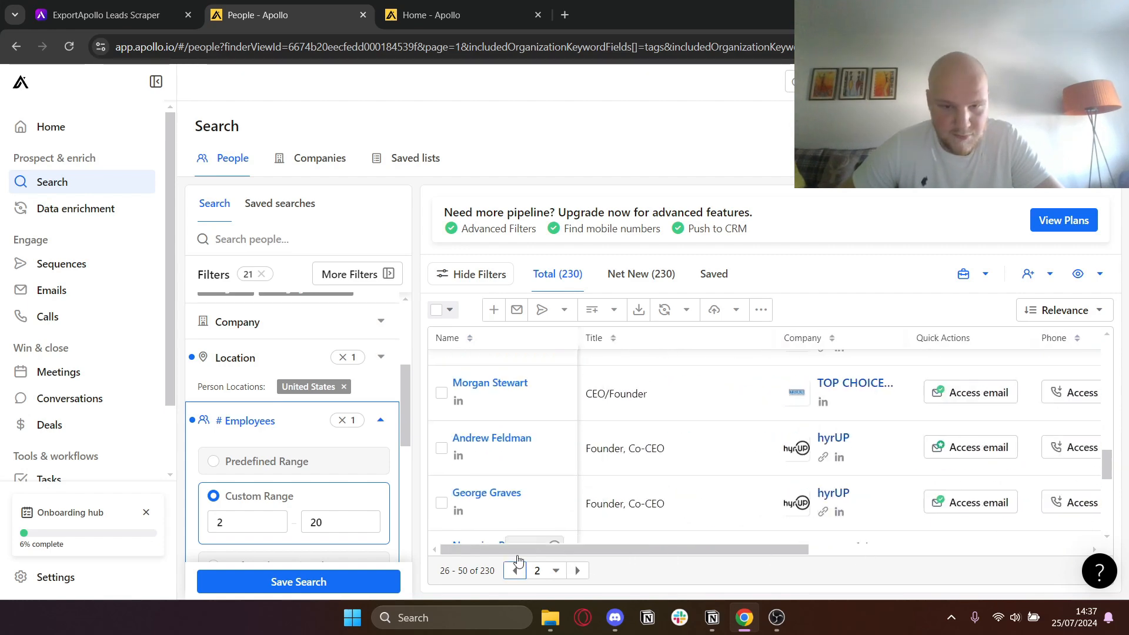
click(514, 570)
scroll(289, 387, down, 5)
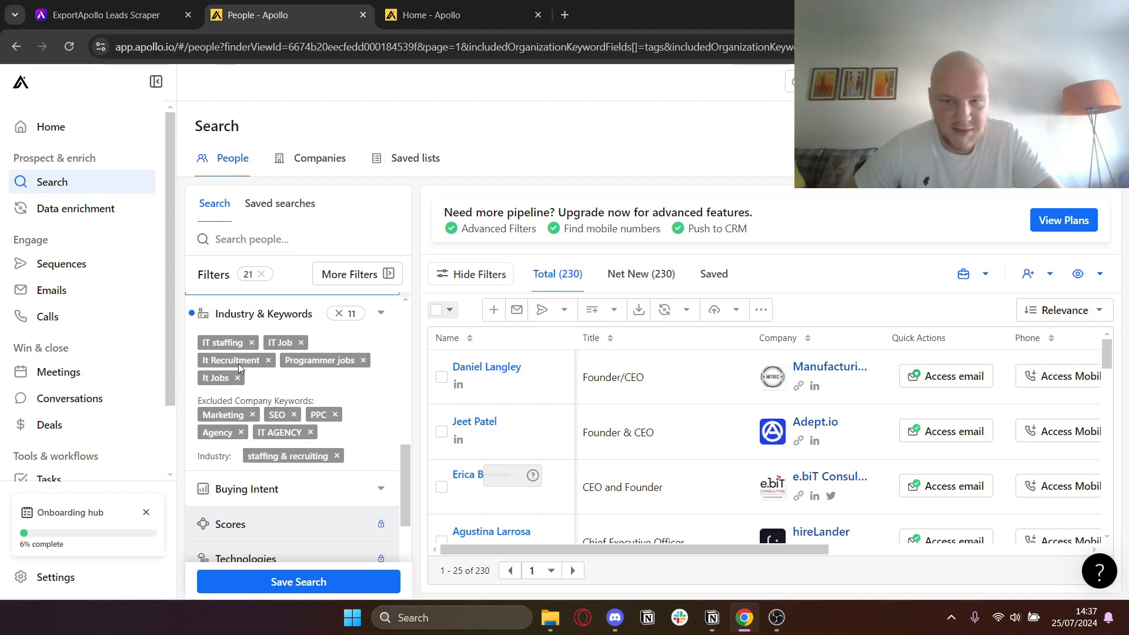
scroll(252, 458, up, 5)
drag(238, 526, 207, 532)
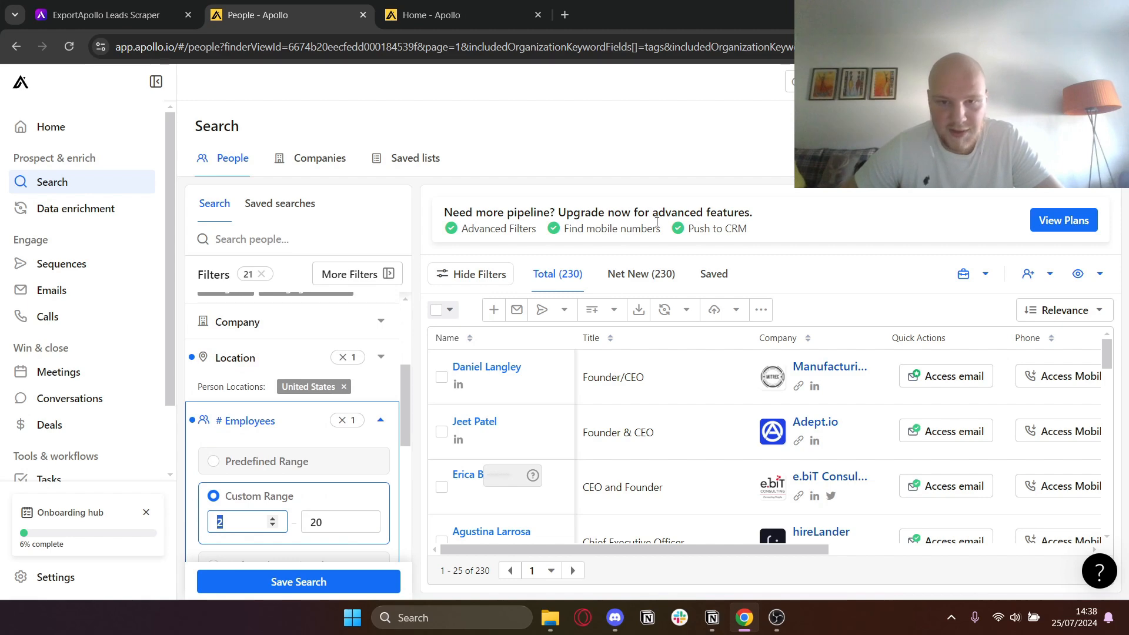
click(739, 154)
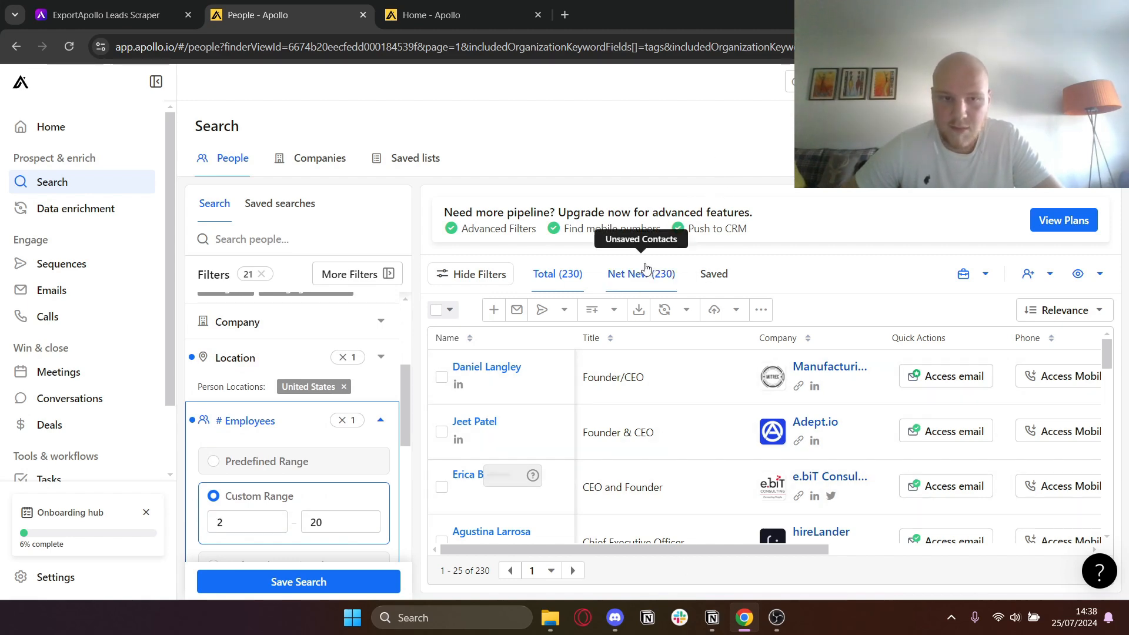
scroll(315, 426, down, 4)
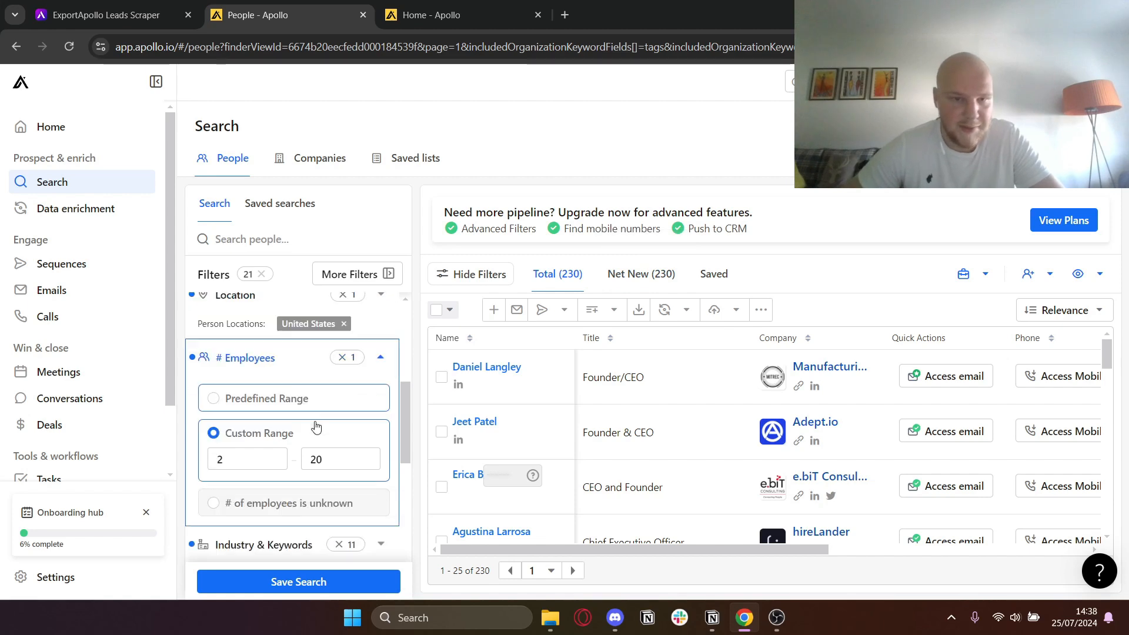
click(298, 584)
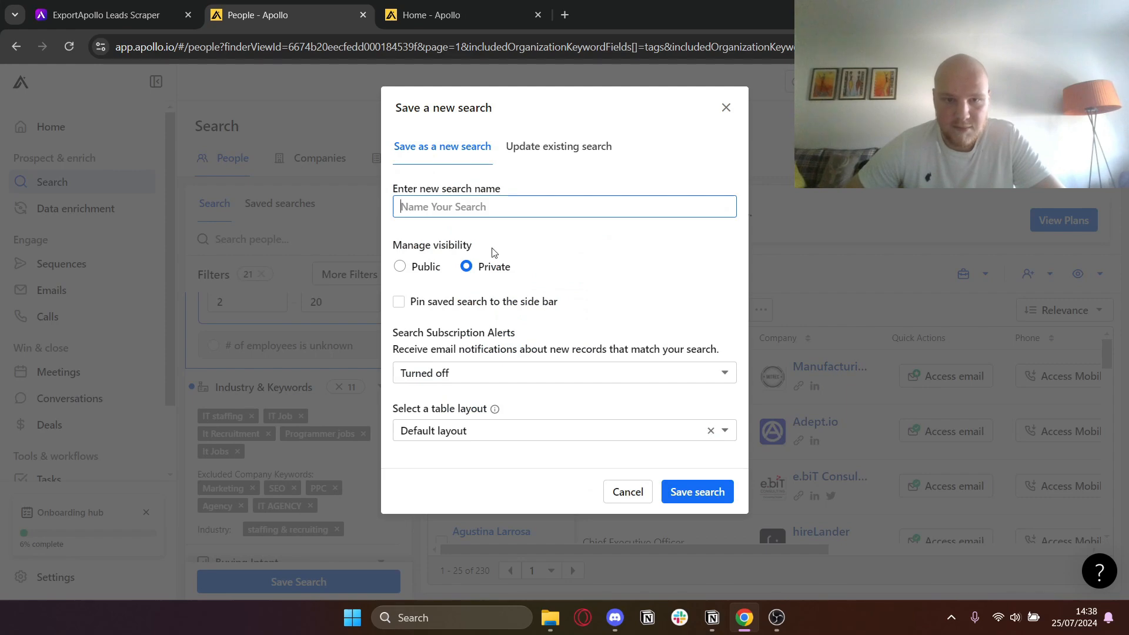
click(400, 267)
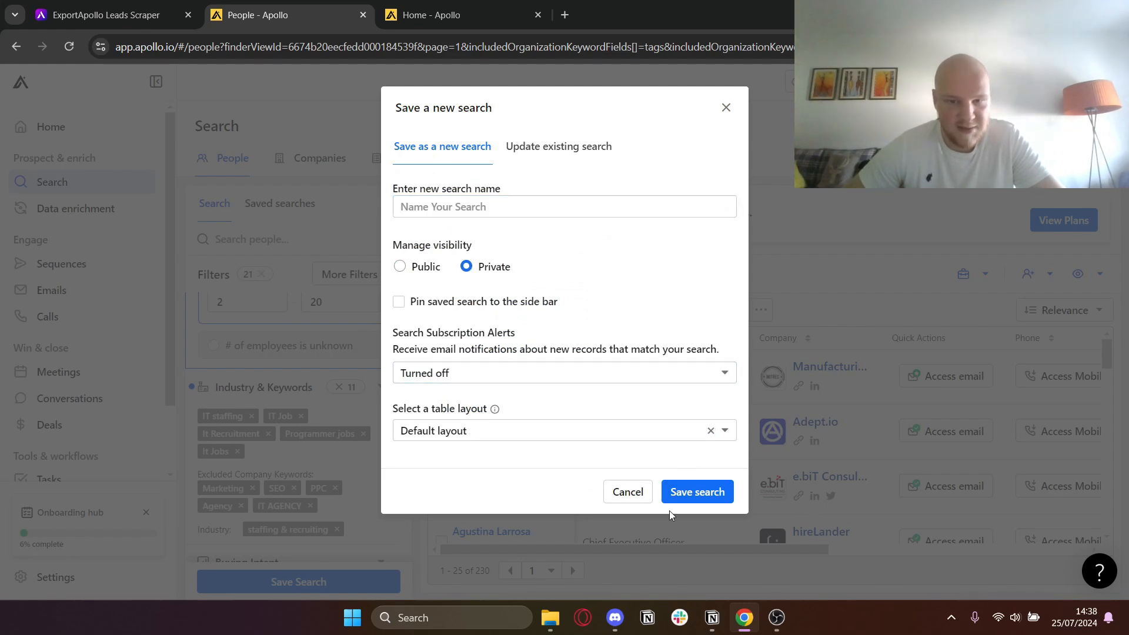
click(727, 110)
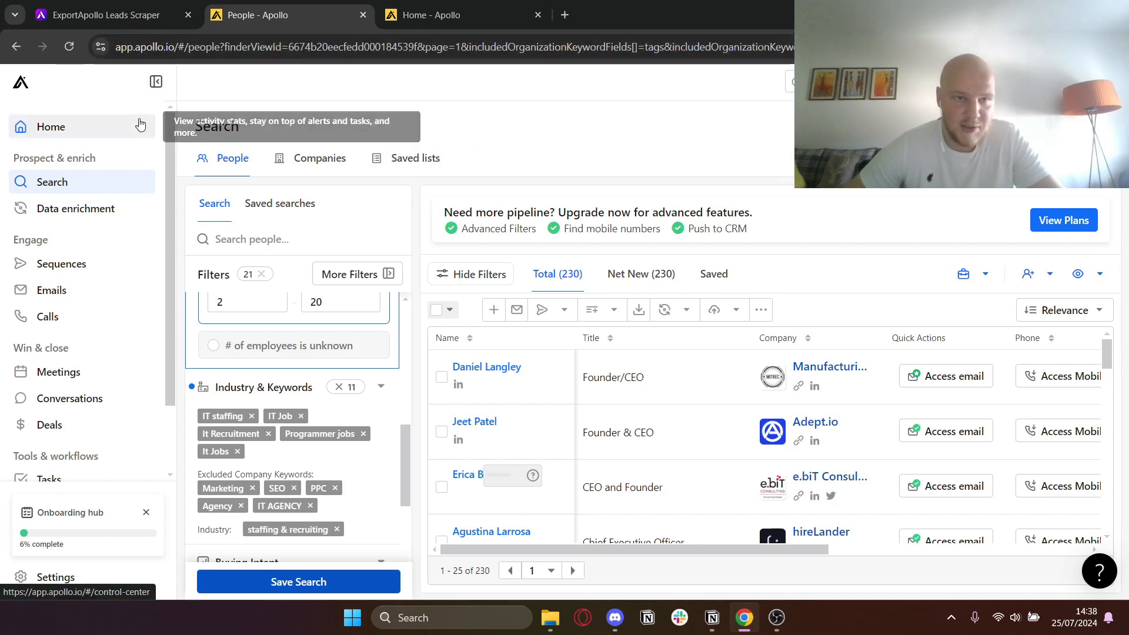
- Switch to the ExportApollo dashboard and name the new lead list IT Staffing
click(480, 55)
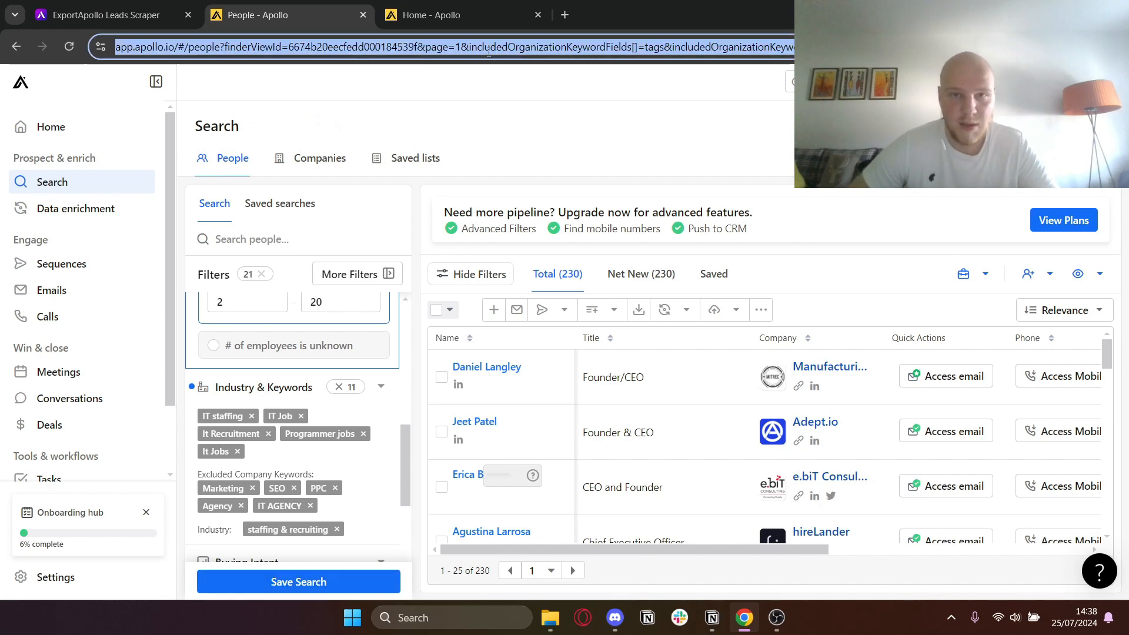
click(134, 5)
scroll(297, 386, up, 10)
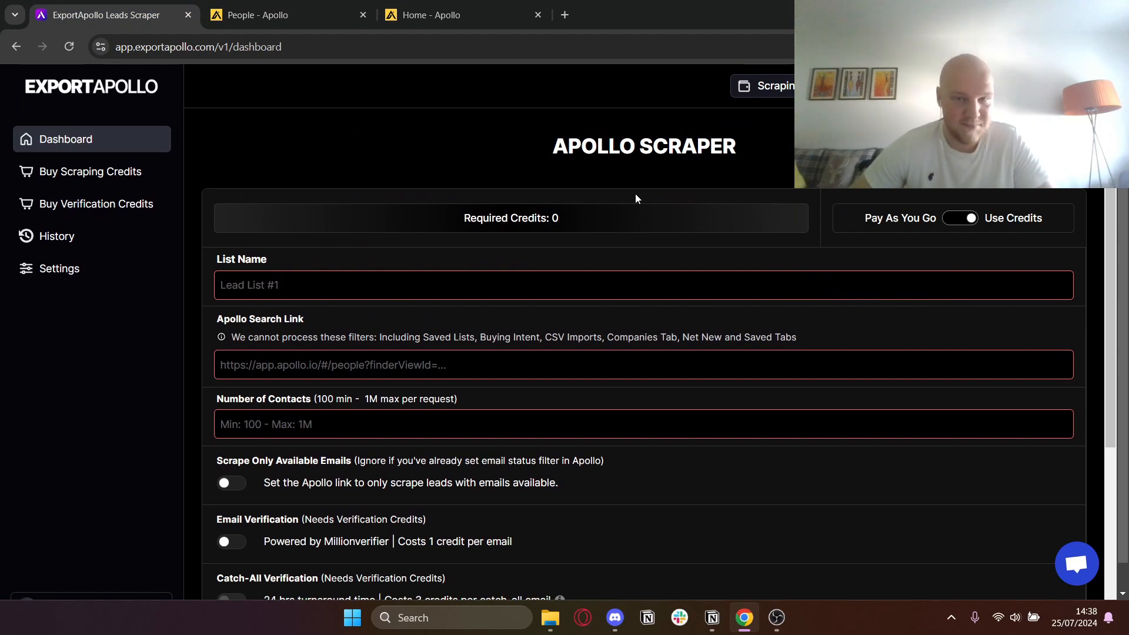
click(347, 291)
text(IT SCA)
key(BackSpace)
key(BackSpace)
text(T S)
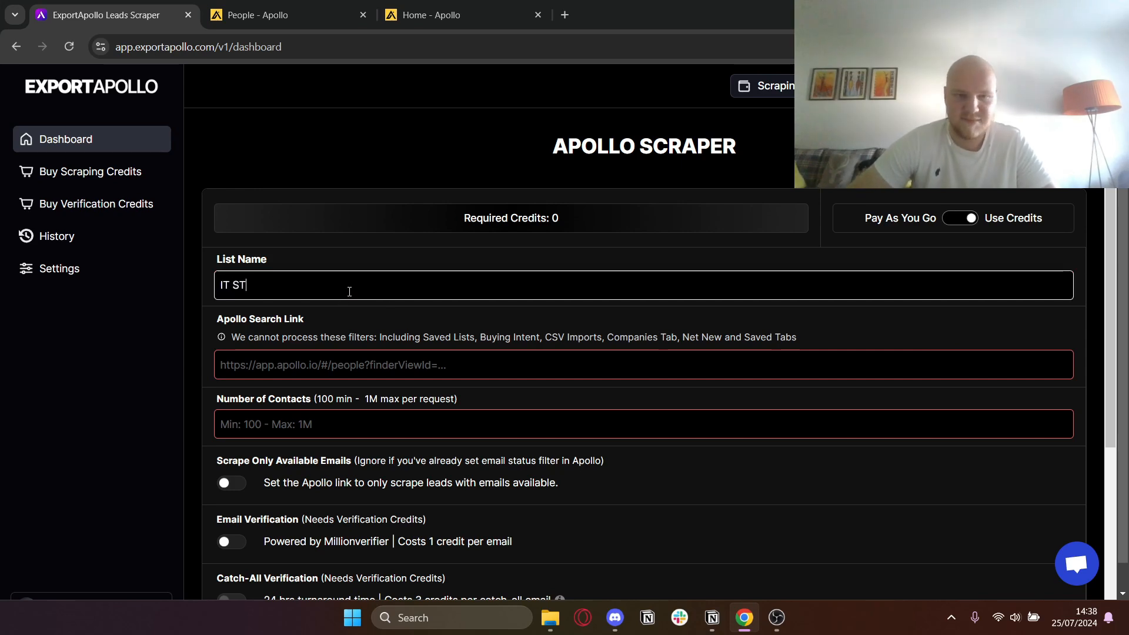
text(taffing)
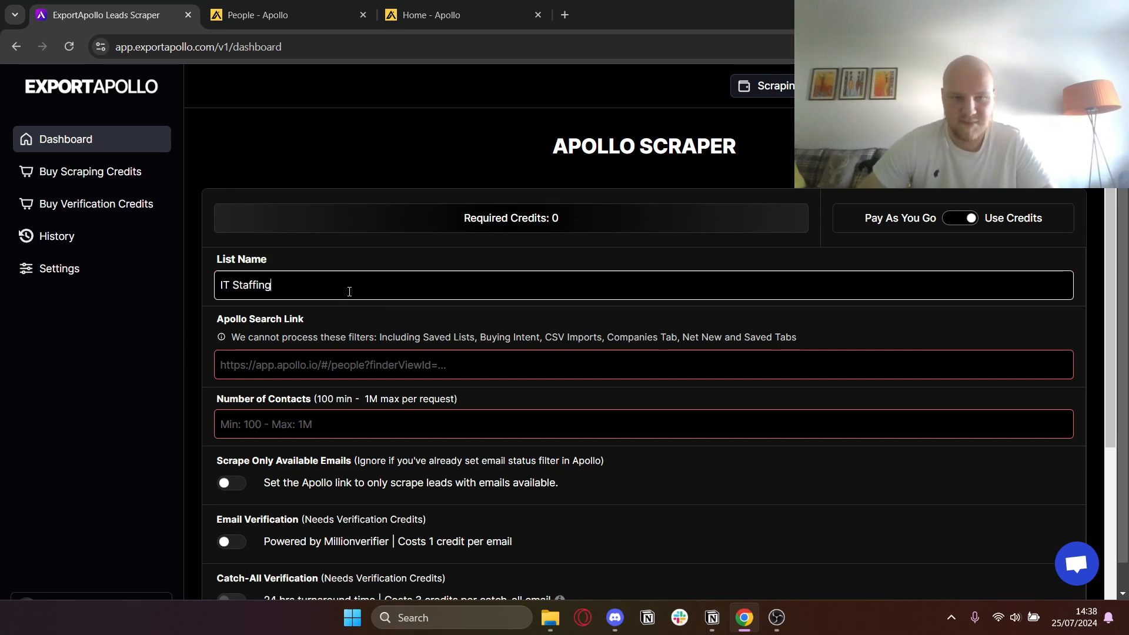
- Copy the full URL of the filtered Apollo people search into ExportApollo's Apollo Search Link field
click(288, 15)
click(319, 47)
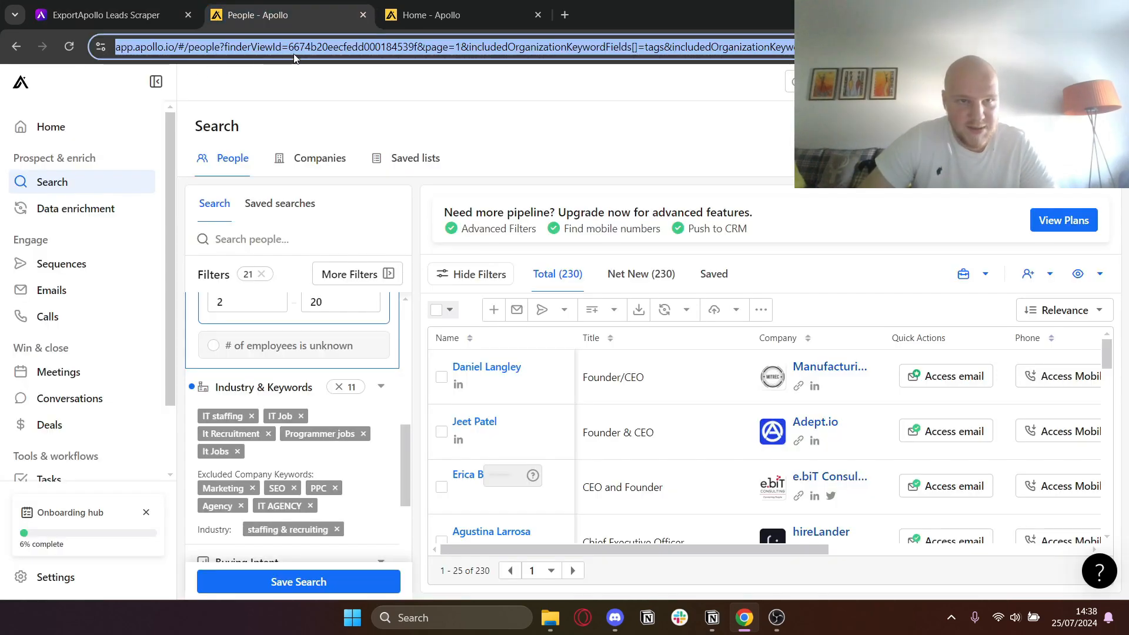
key(ctrl+c)
click(157, 7)
click(416, 365)
key(ctrl+v)
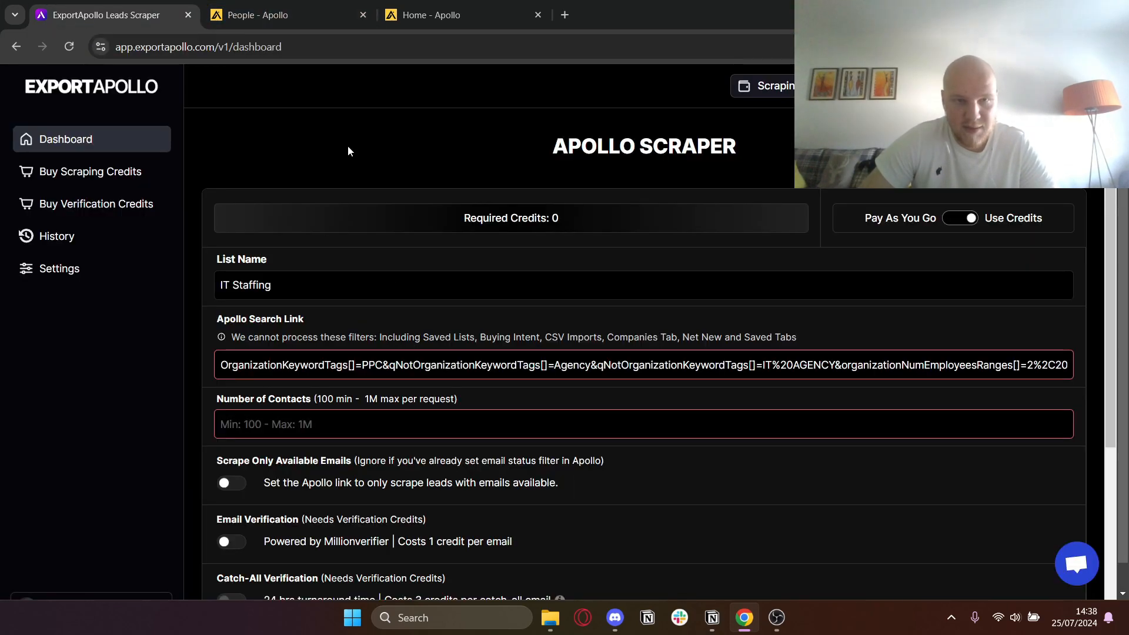
click(281, 18)
click(325, 50)
click(106, 15)
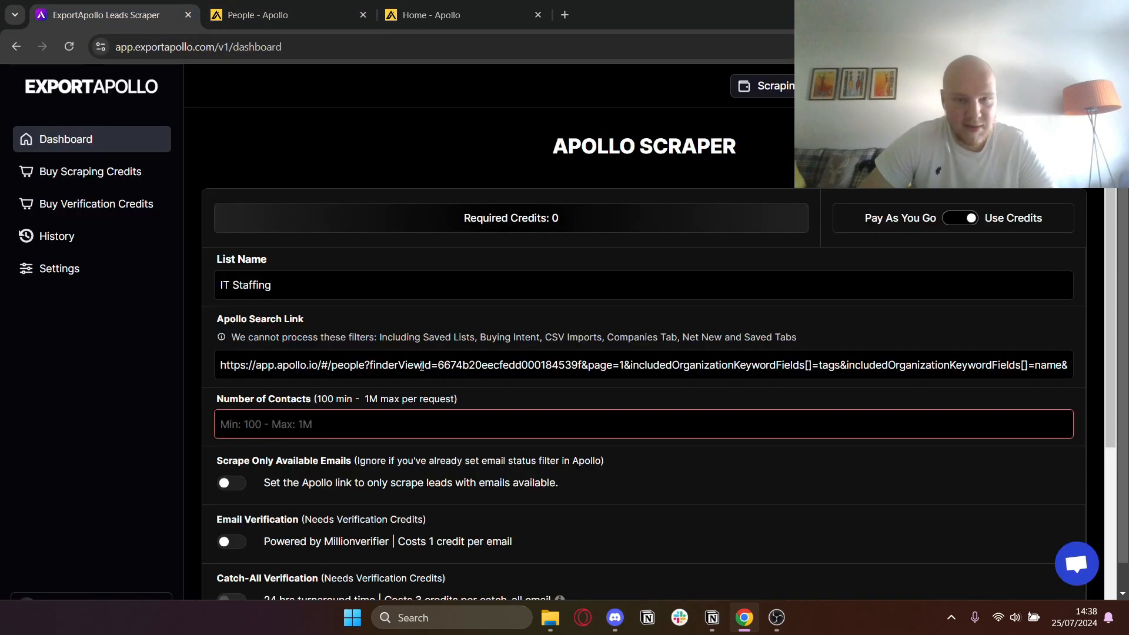
- Set the number of contacts to 230 and turn on Scrape Only Available Emails
click(467, 434)
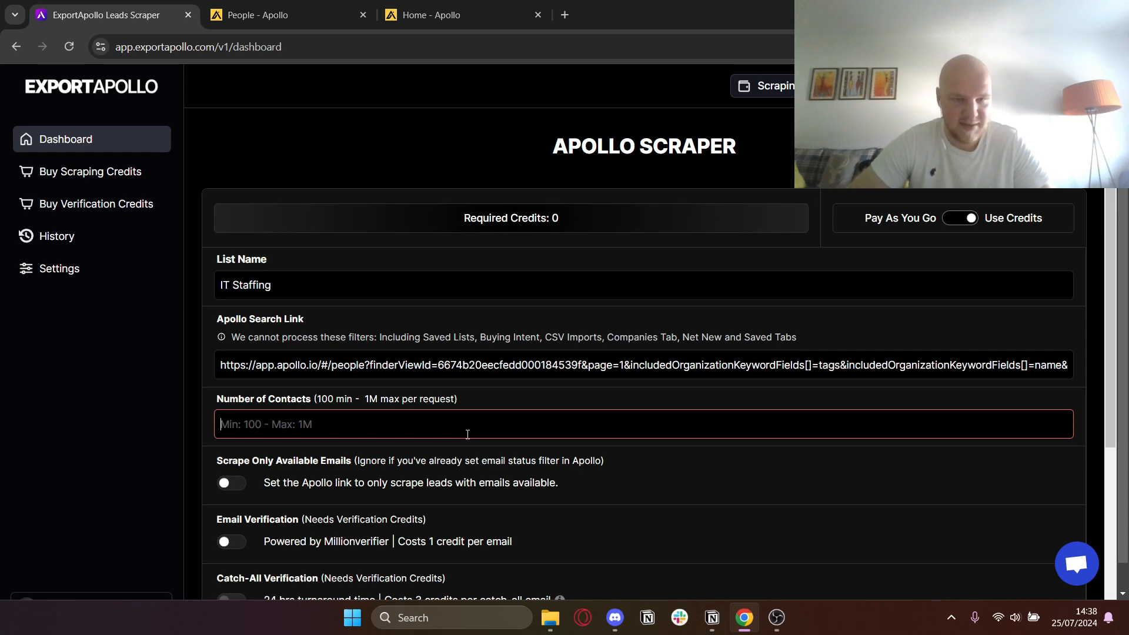
text(230)
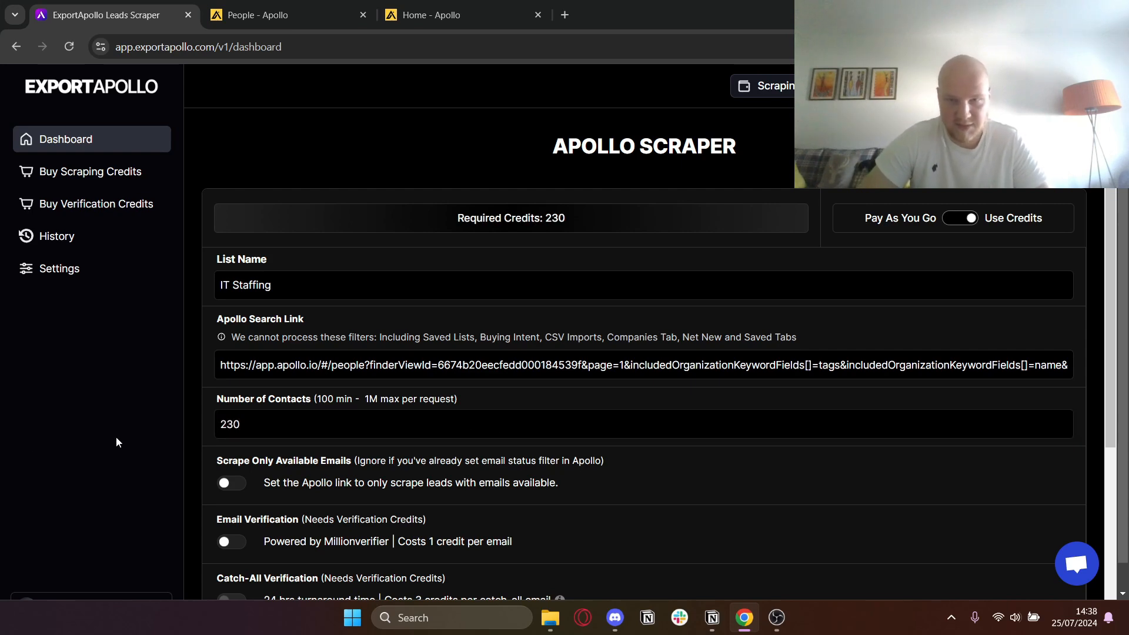
click(225, 481)
- Enable Email Verification, Company Name Cleaning and Extra Data for the scrape, leaving Catch-All Verification off
scroll(214, 472, down, 1)
scroll(224, 422, down, 1)
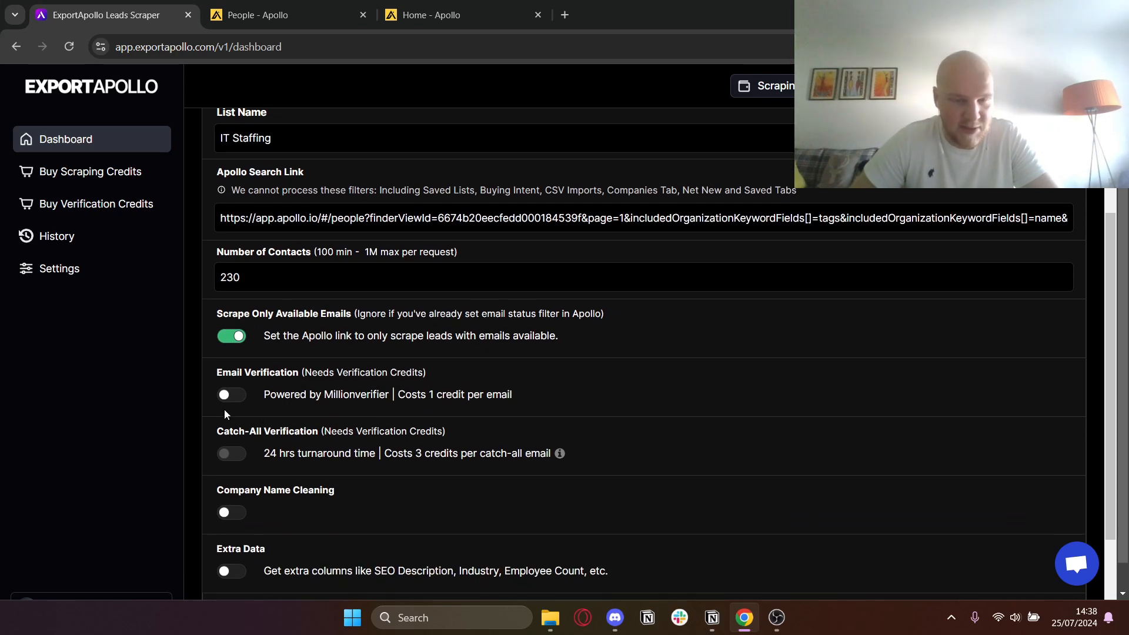
click(230, 400)
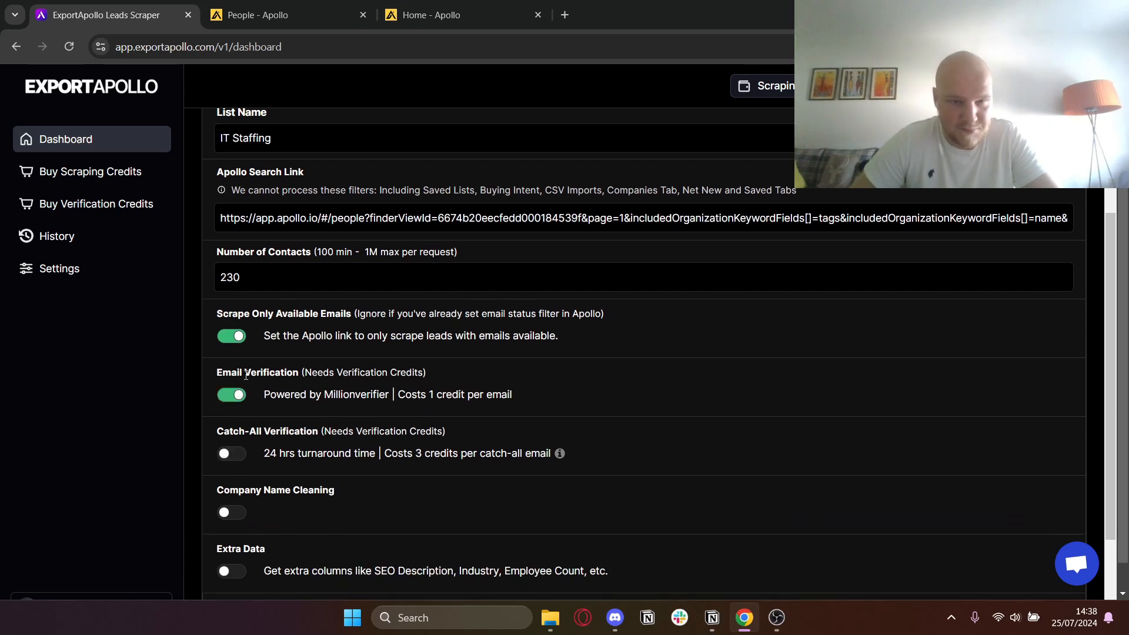
drag(223, 372, 299, 372)
click(157, 393)
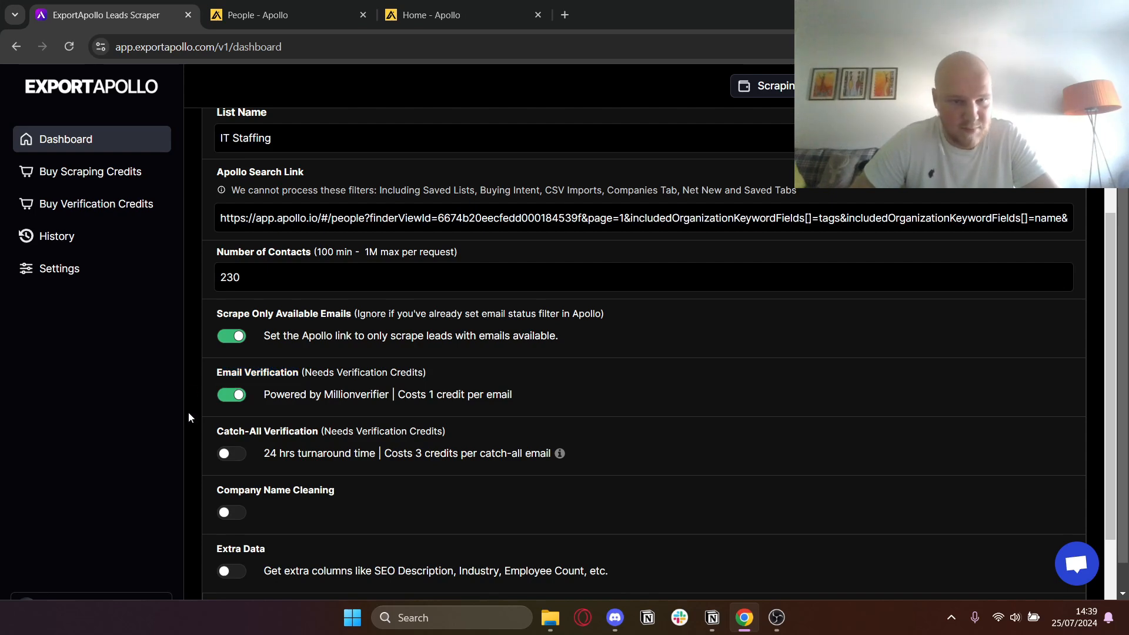
scroll(227, 402, down, 3)
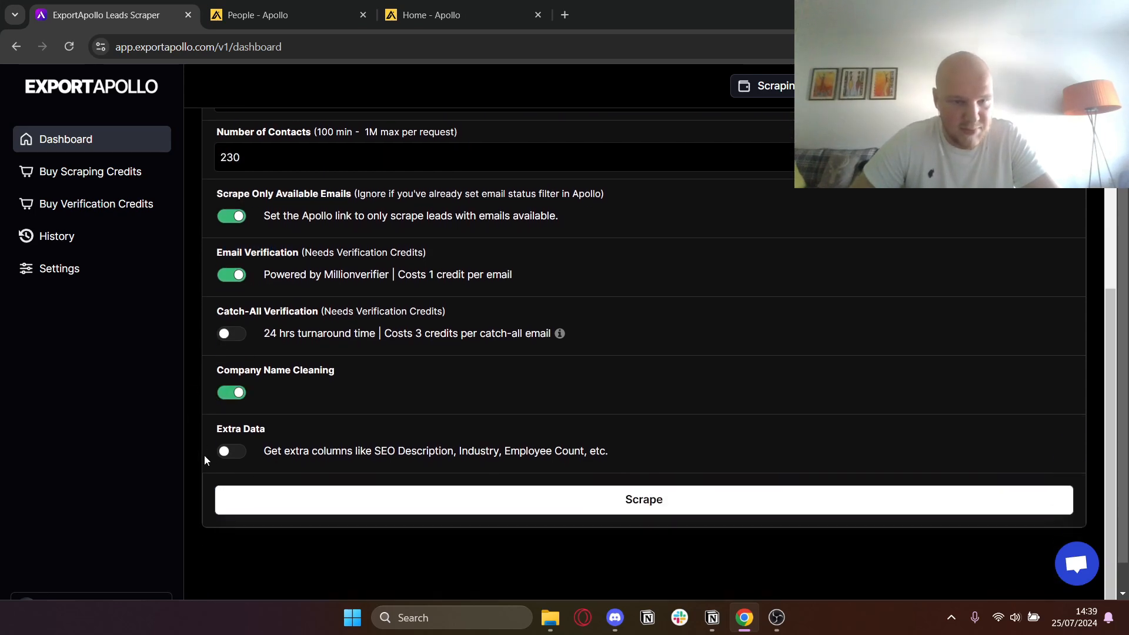
click(235, 451)
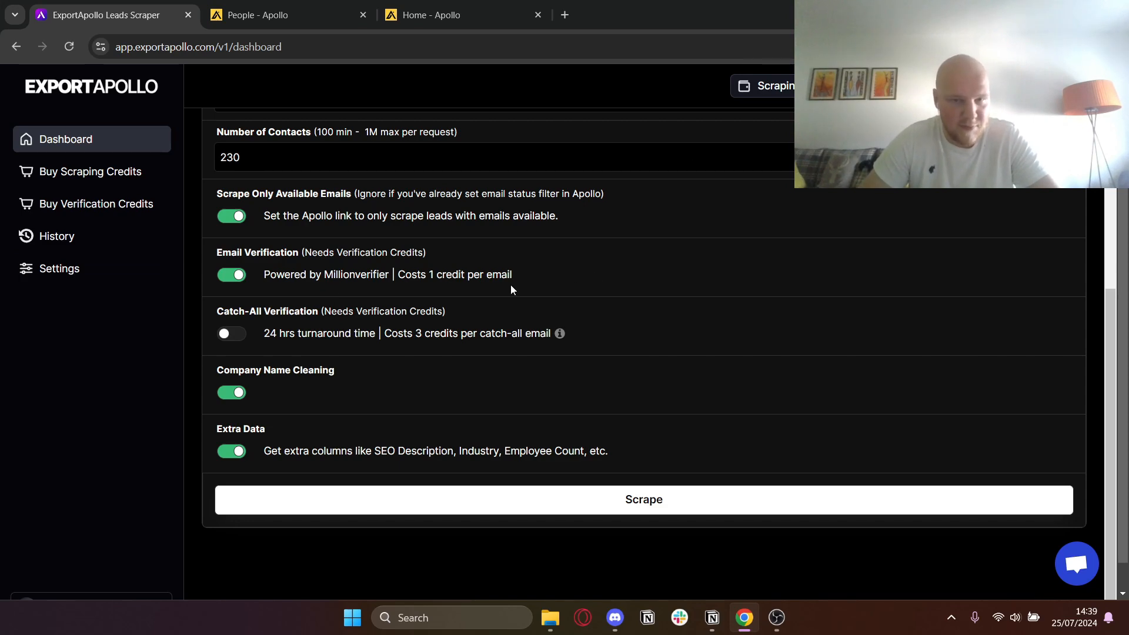
drag(541, 283, 456, 276)
click(142, 356)
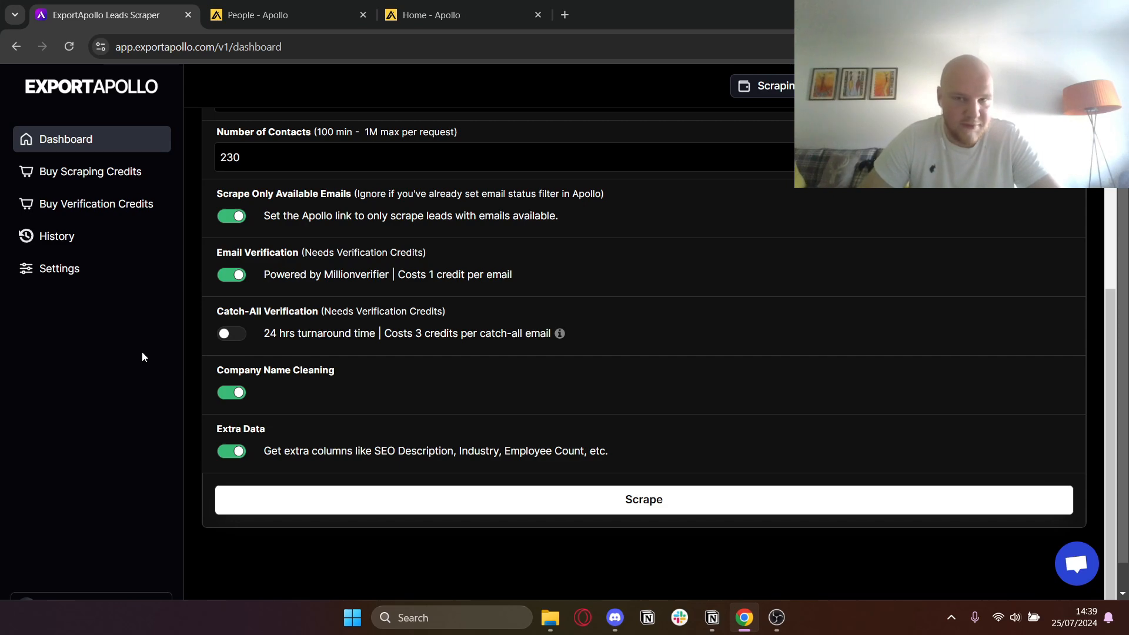
- Open the scraping credits page and review the packages and prices from the smallest one
click(145, 175)
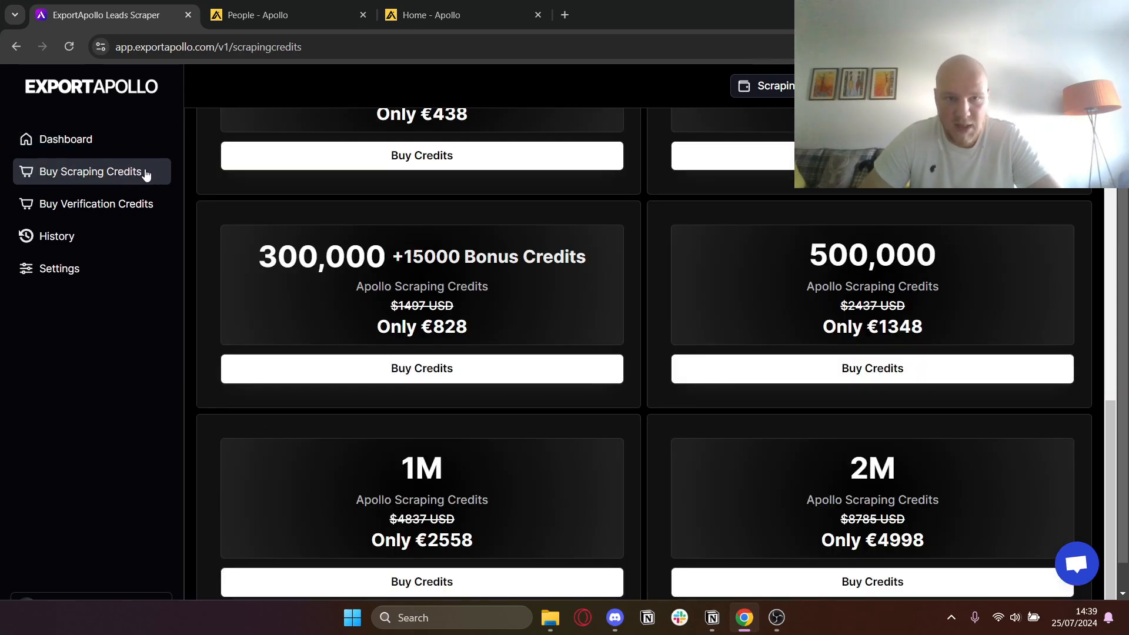
scroll(305, 276, up, 8)
scroll(351, 343, up, 3)
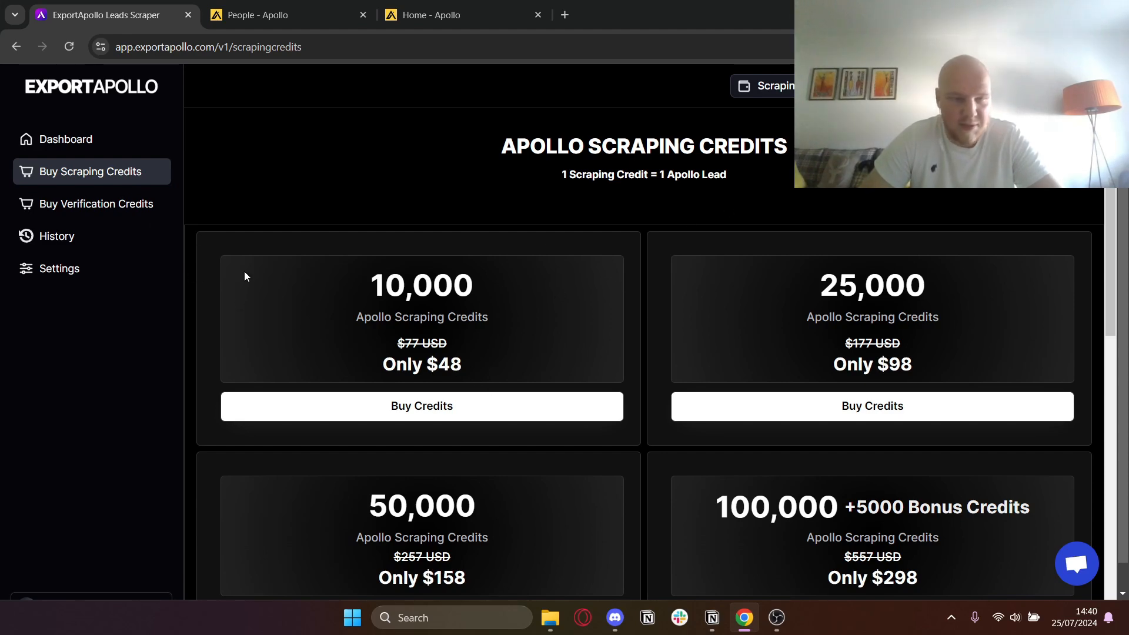
- Open the email verification credits page and review its package prices, including the 10,000-credit package
click(111, 204)
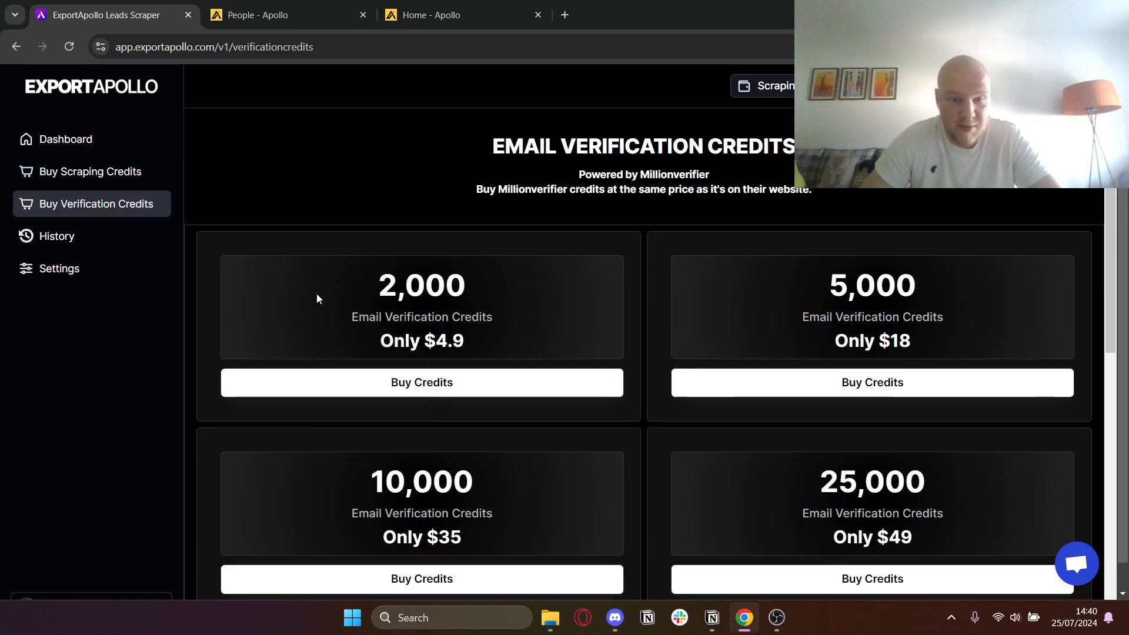
drag(461, 537, 428, 537)
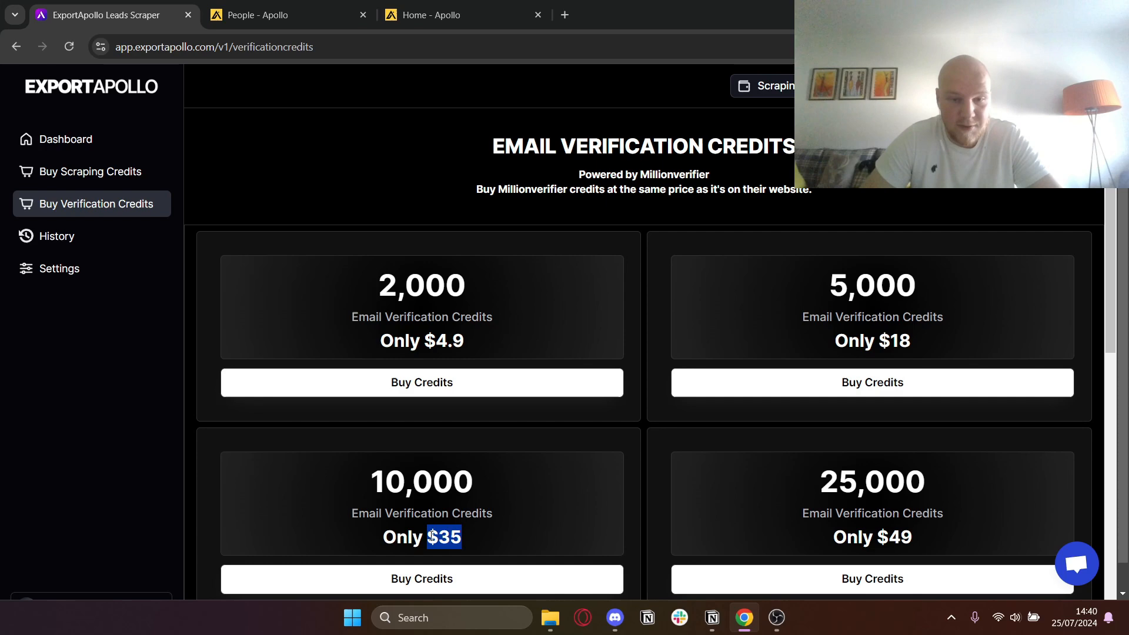
click(79, 429)
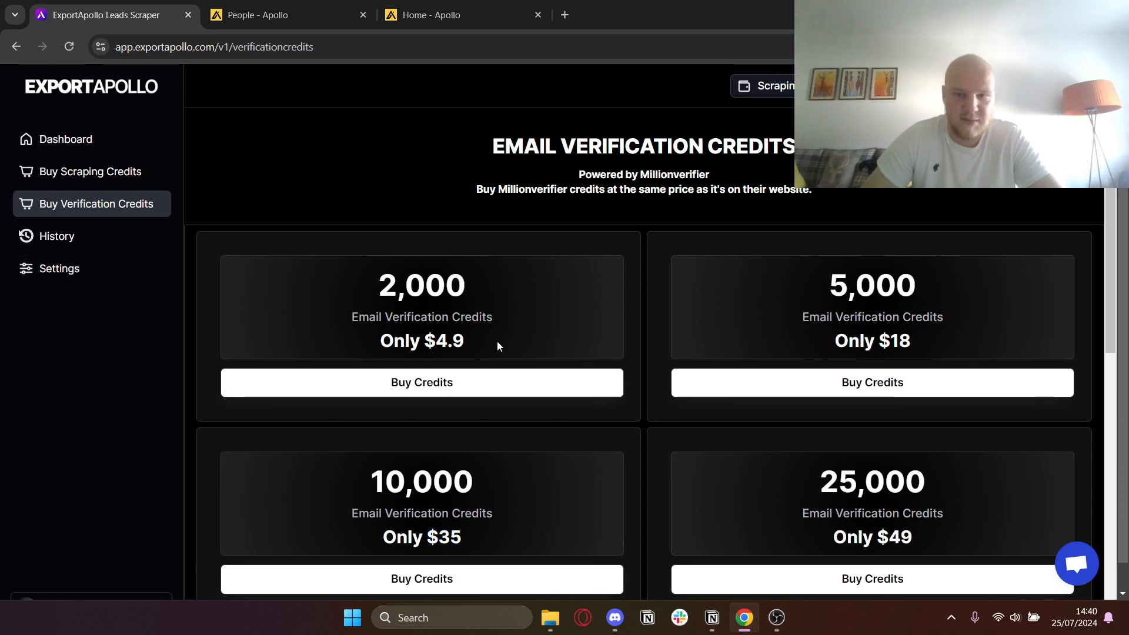
scroll(514, 337, down, 6)
- Go back to the scraping credits packages and examine the 25,000-credit offer
click(121, 172)
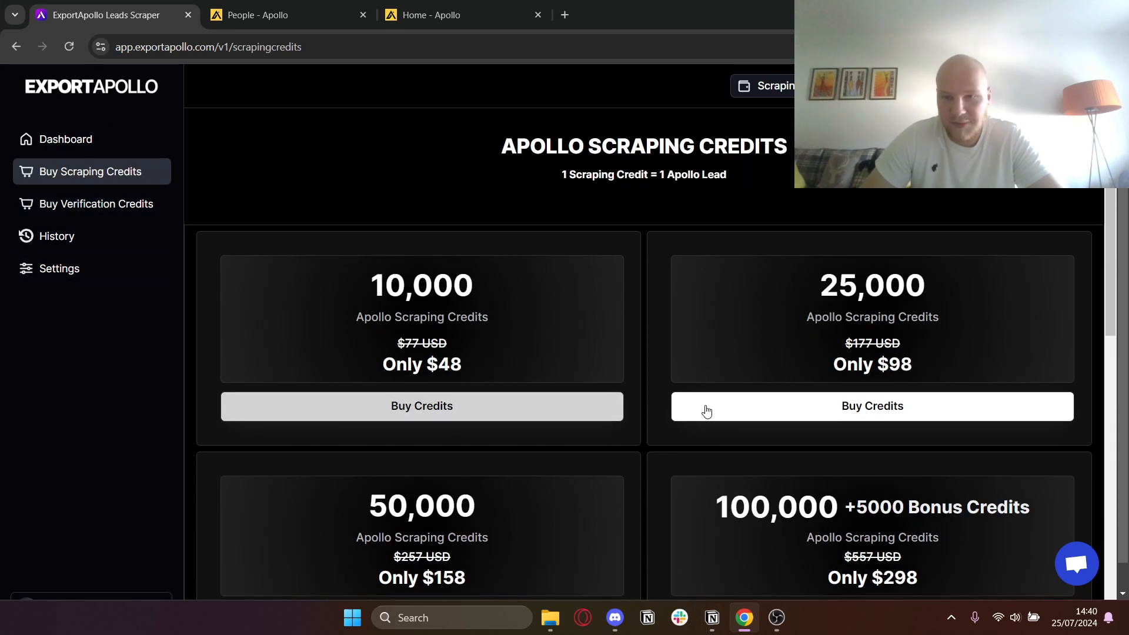
double_click(874, 285)
click(467, 187)
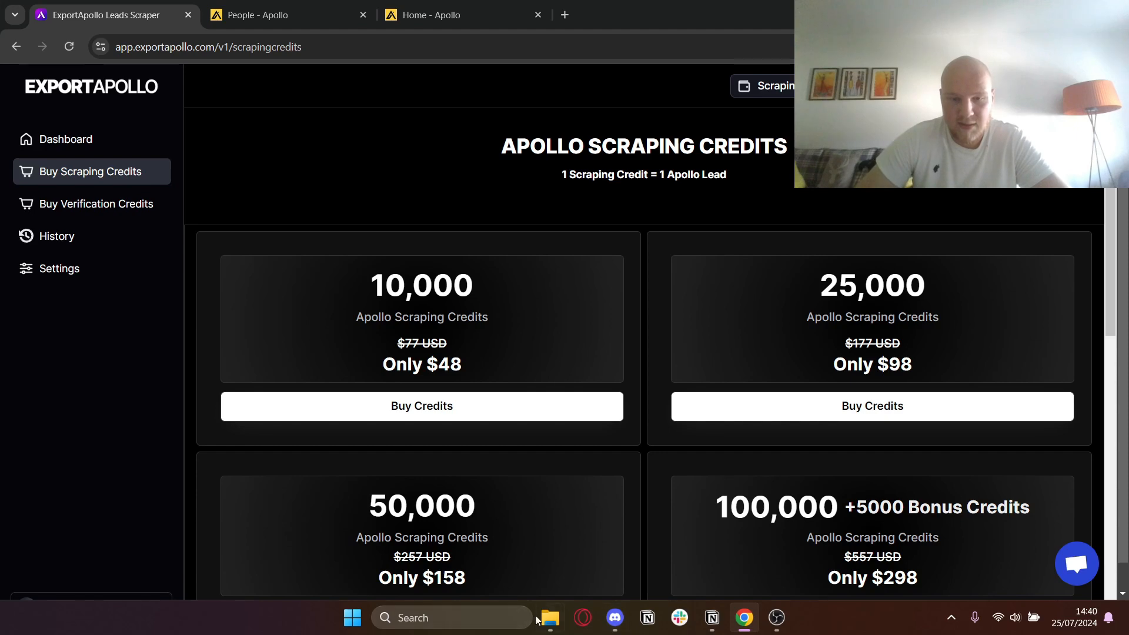
mouse_move(554, 628)
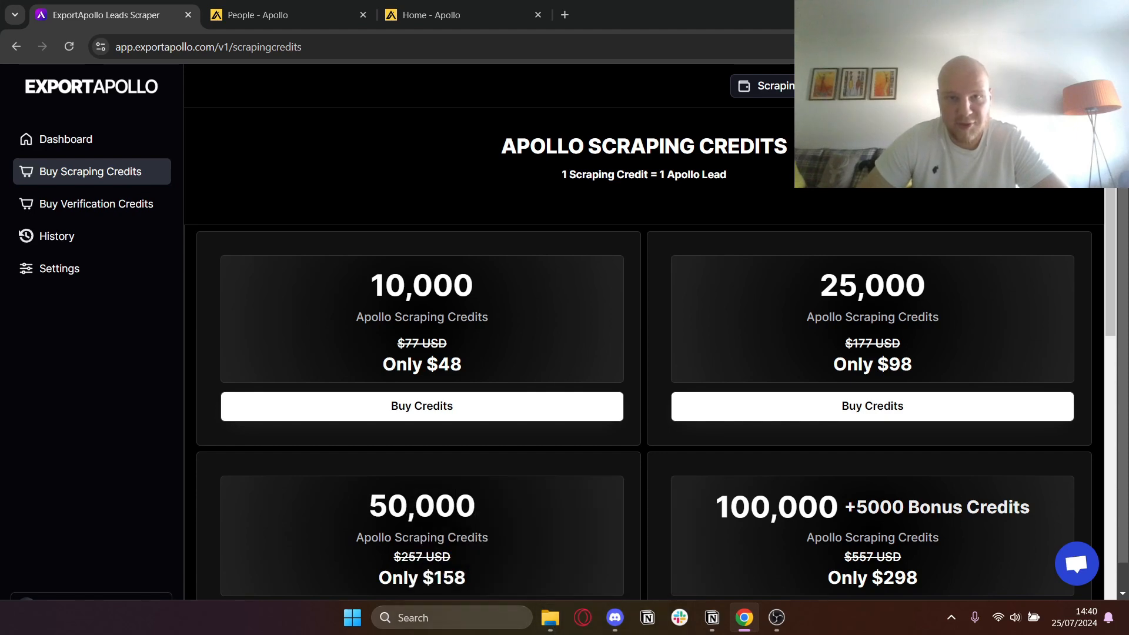